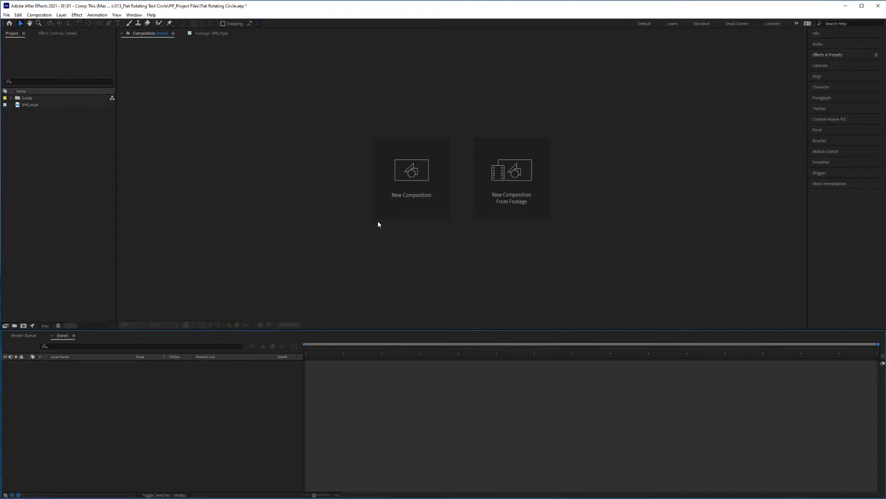
Create a 1920 x 1080 composition at 30 frames per second with a duration of 0:00:06:00.
click(412, 194)
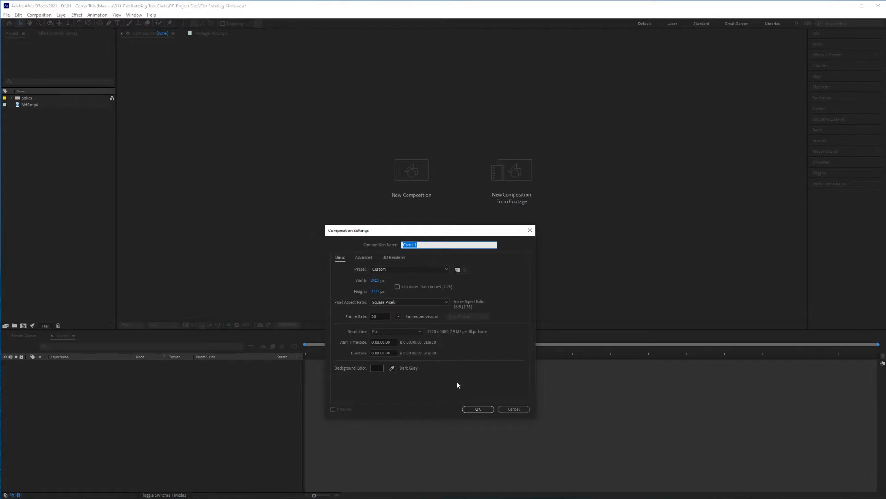
click(385, 353)
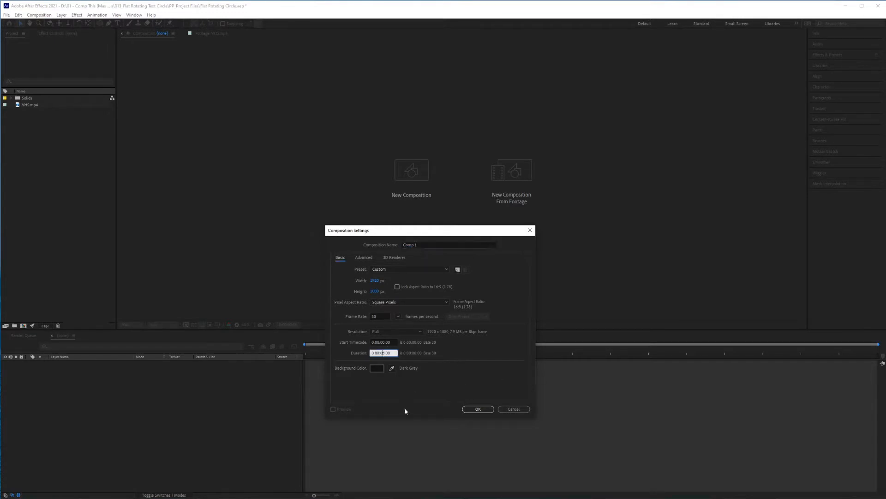
click(478, 409)
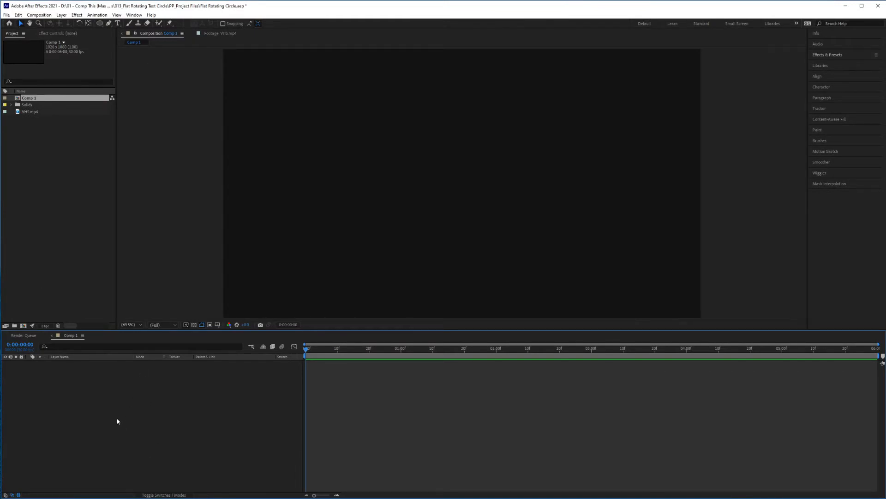
Add a solid layer to the composition in pure black, 000000, as the background.
click(65, 15)
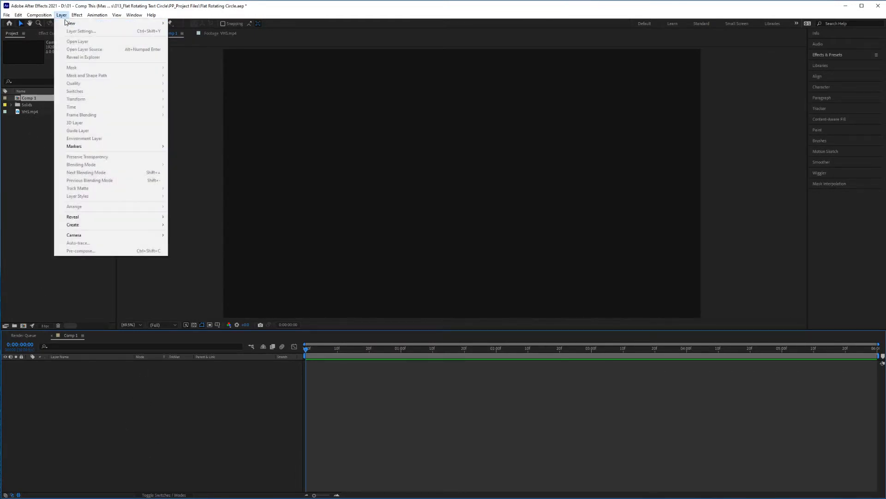
mouse_move(67, 24)
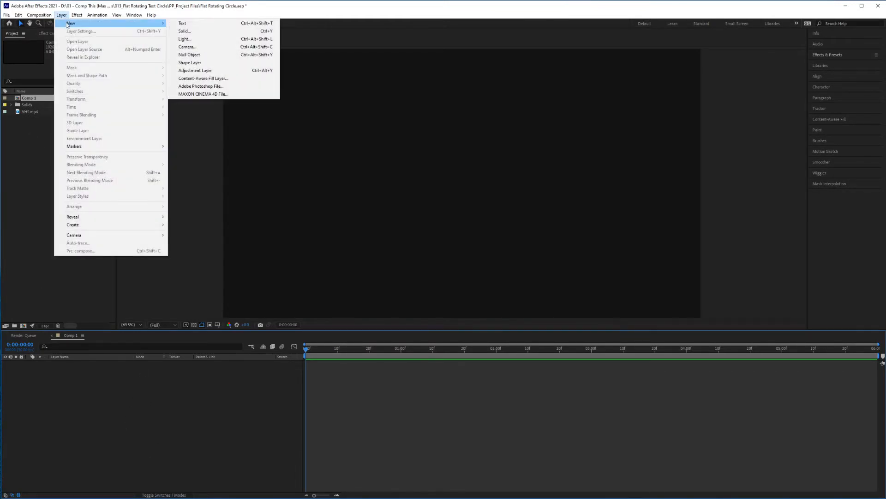
click(206, 31)
click(611, 297)
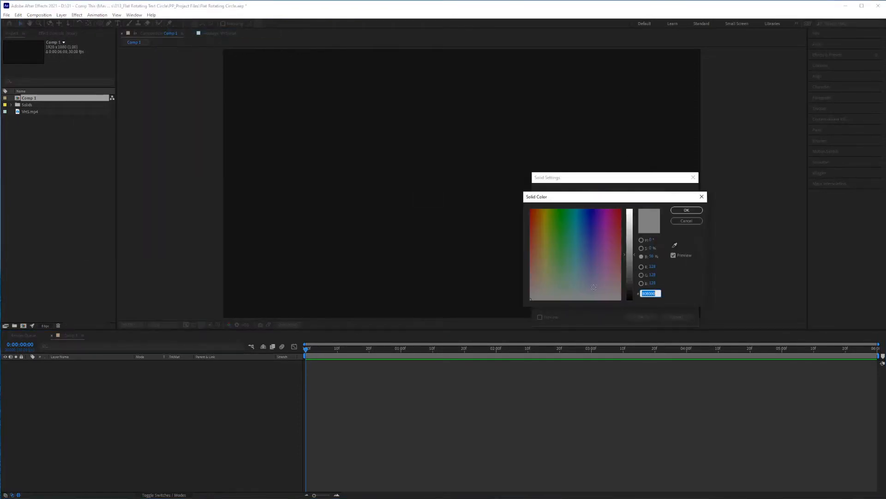
drag(630, 257, 634, 305)
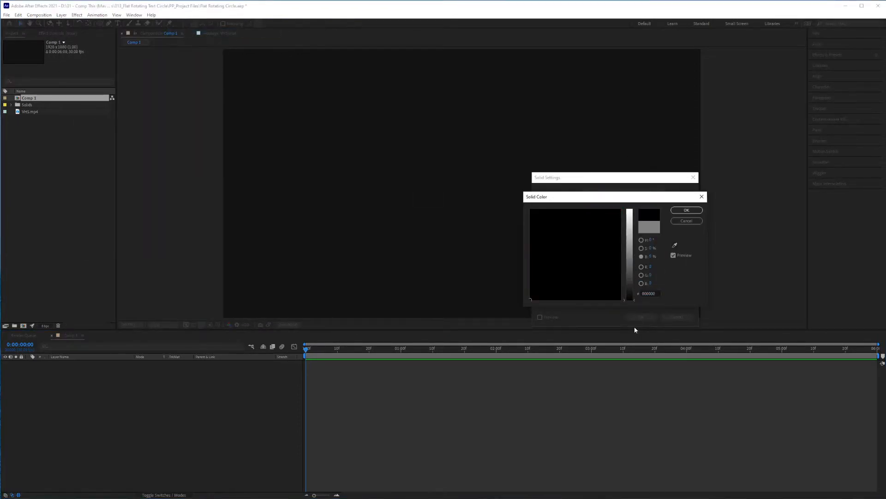
key(Return)
click(642, 318)
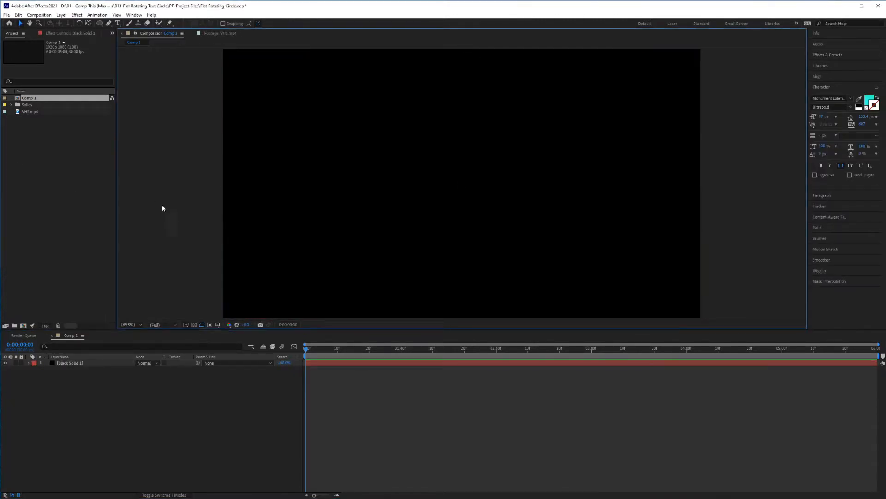
Add a text layer over the black solid reading "→Heart of the city".
click(118, 23)
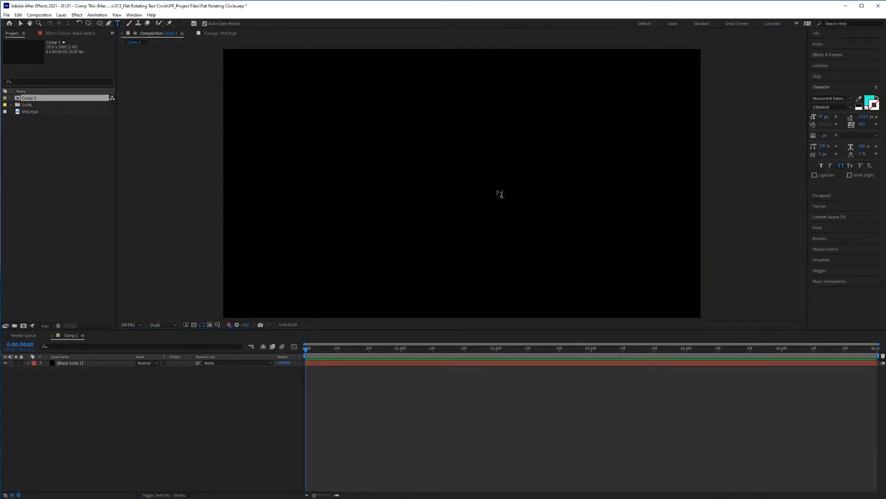
click(371, 187)
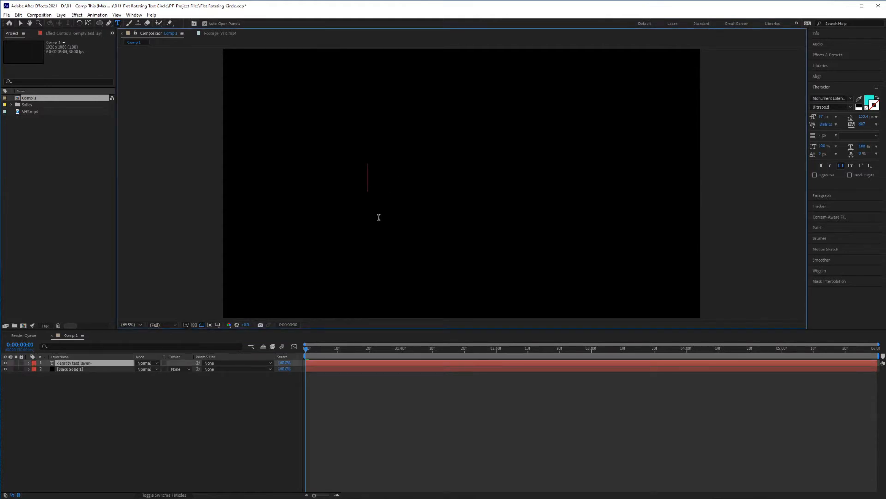
text(→)
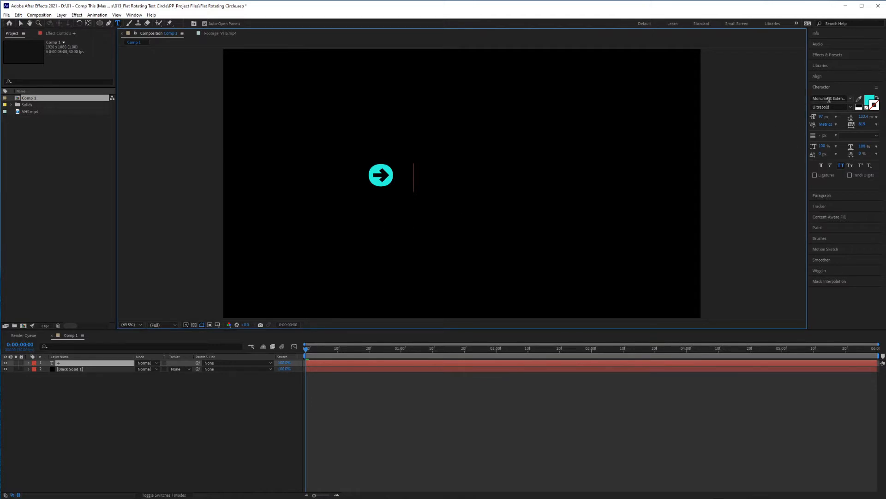
text(Hea)
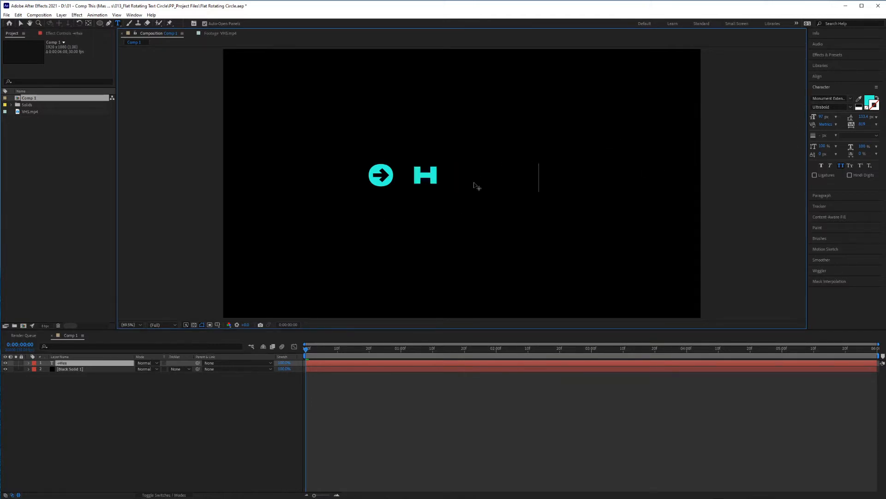
text(rt of the city)
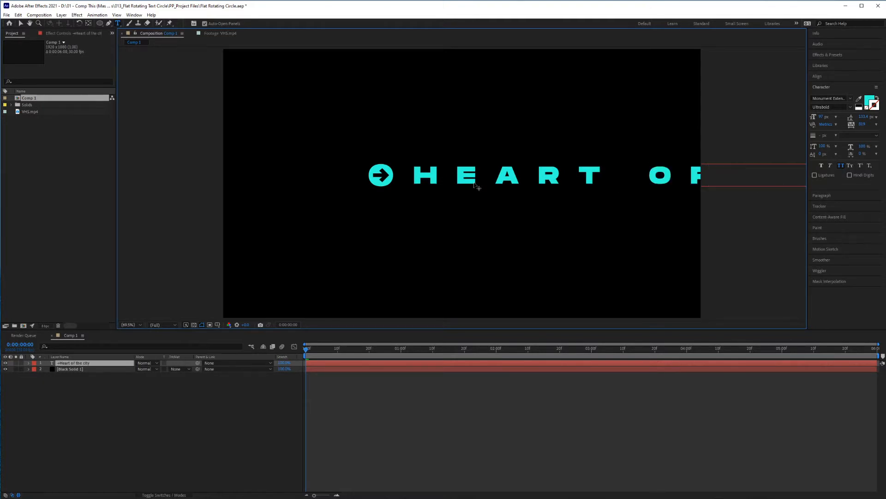
Set the tracking of the entire "→Heart of the city" text to 0.
key(ctrl+a)
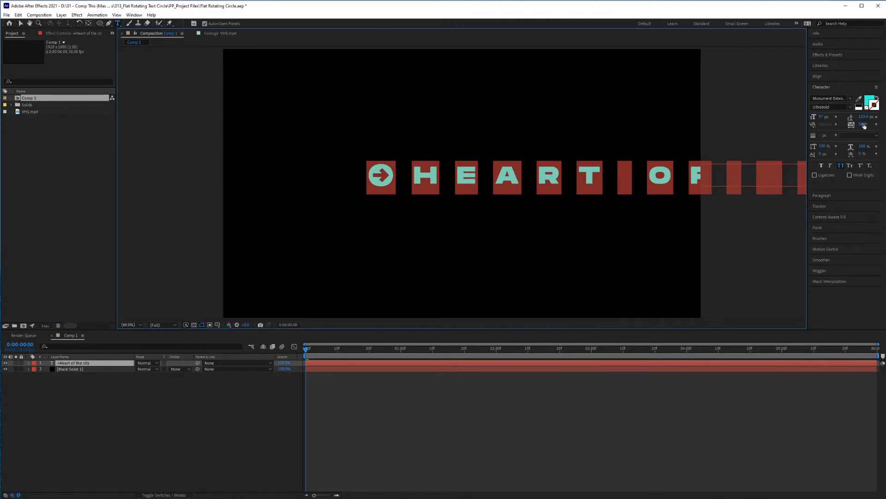
drag(862, 124, 626, 173)
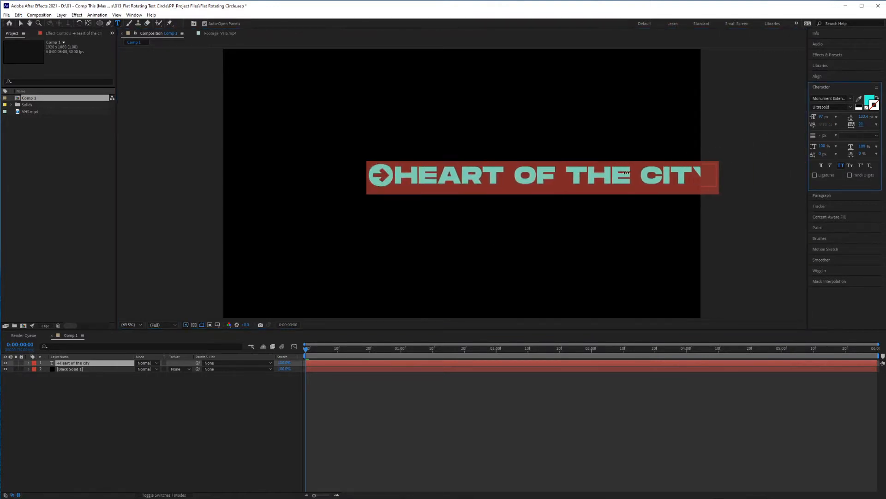
click(861, 124)
text(0)
key(Return)
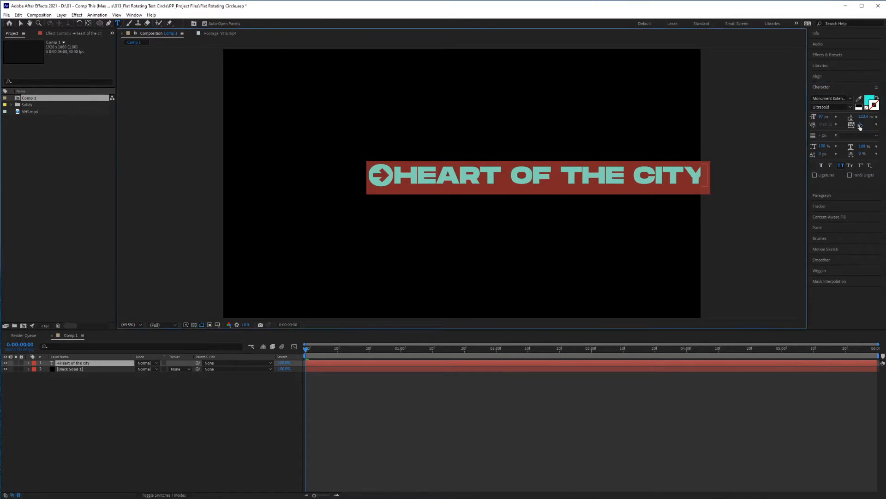
key(Escape)
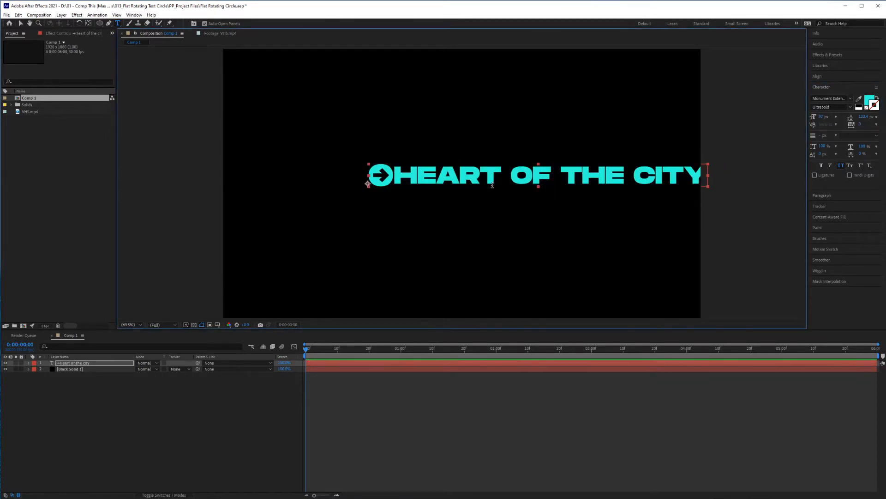
Move the text line to the horizontal middle of the frame and center its anchor point on the text.
key(v)
drag(492, 192, 413, 194)
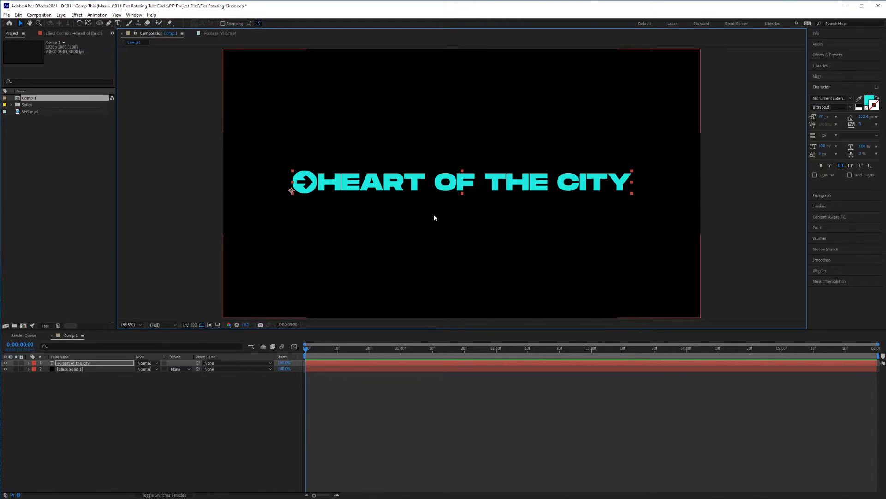
click(89, 24)
key(ctrl+alt+Home)
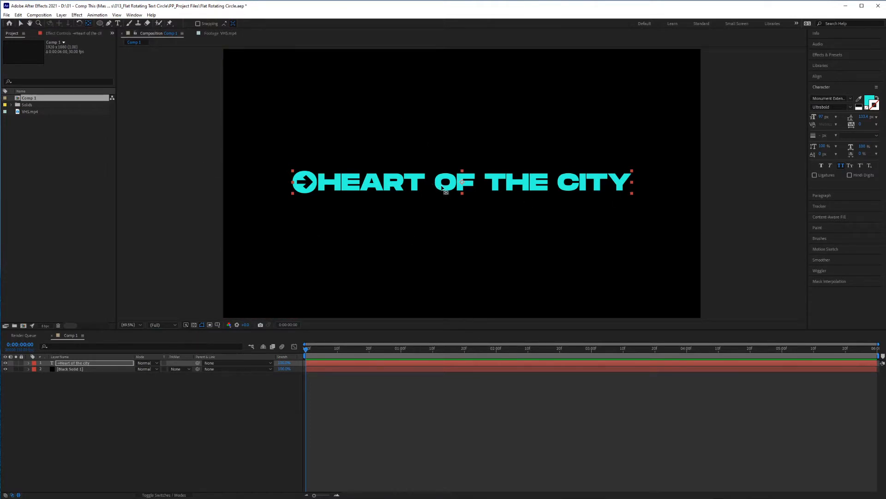
Draw a circular ellipse mask on the text layer, enclosing only the middle part of the line.
click(99, 24)
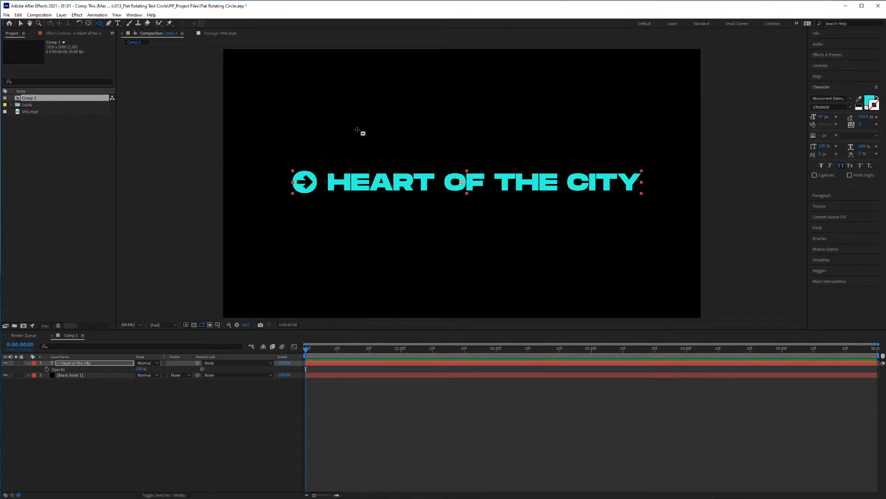
drag(357, 129, 508, 280)
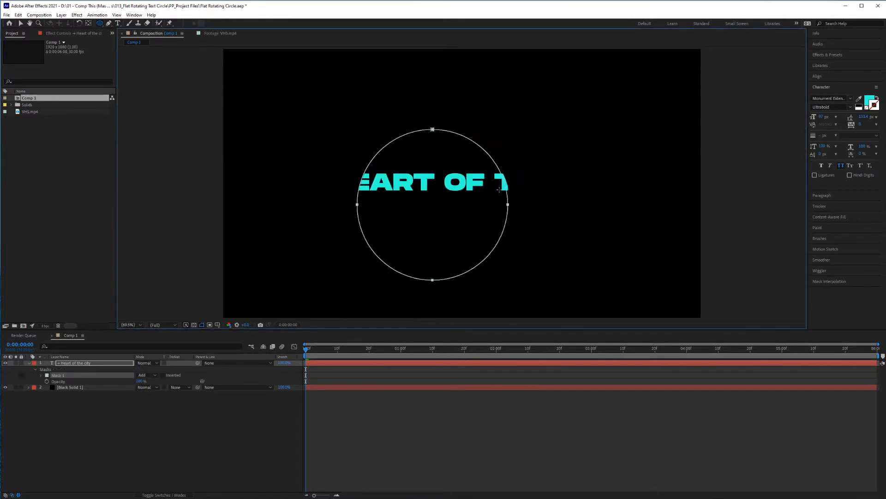
mouse_move(500, 189)
mouse_down()
mouse_move(477, 189)
mouse_move(486, 187)
mouse_up()
key(v)
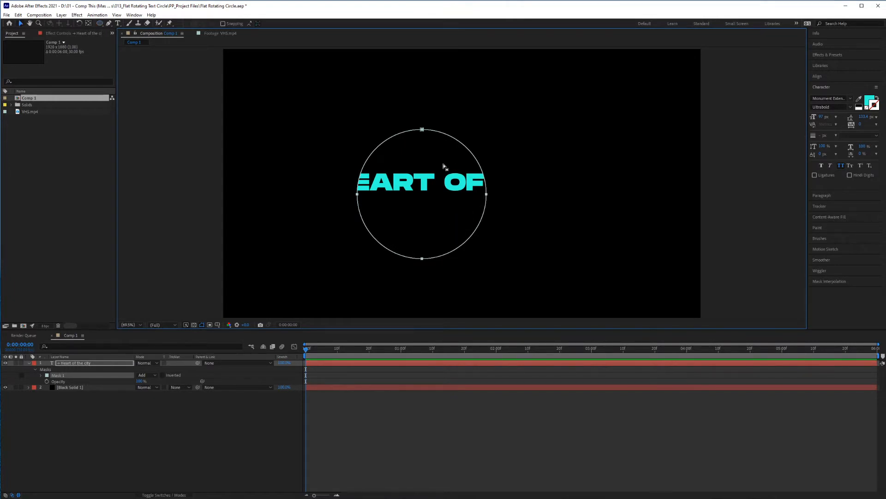
click(396, 229)
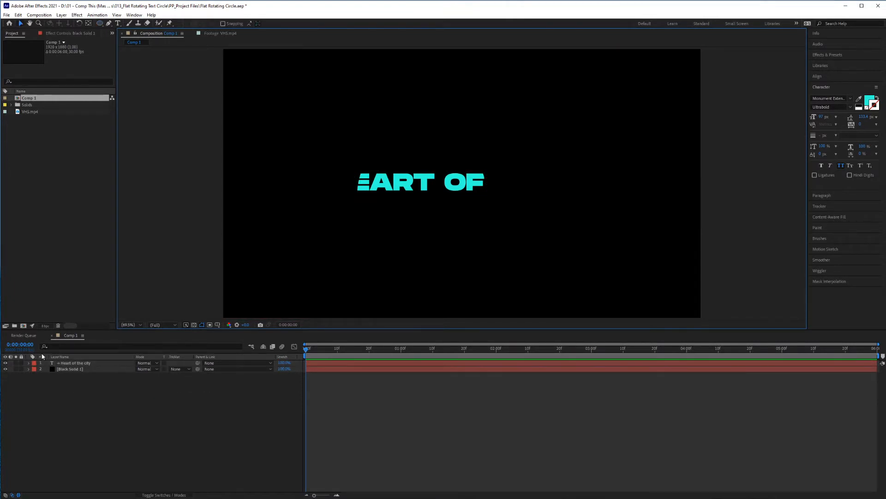
Set the text layer's path to Mask 1 and turn on Reverse Path so the letters run outside the circle.
click(77, 363)
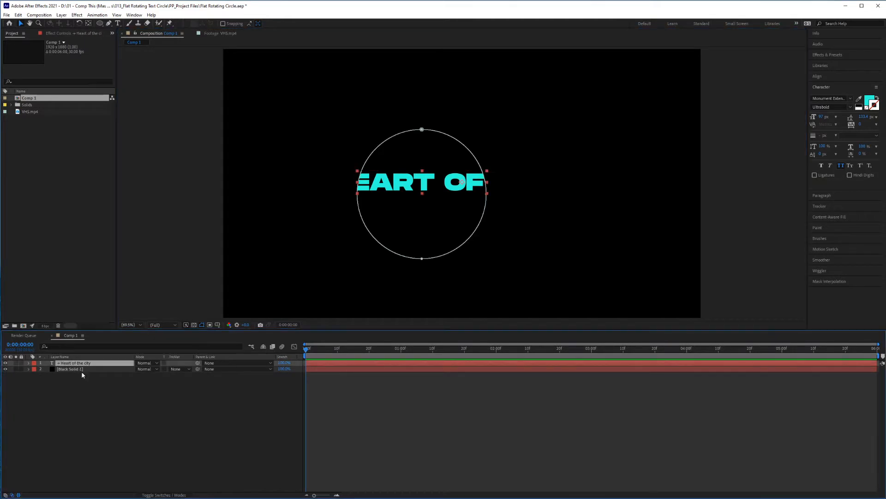
click(29, 362)
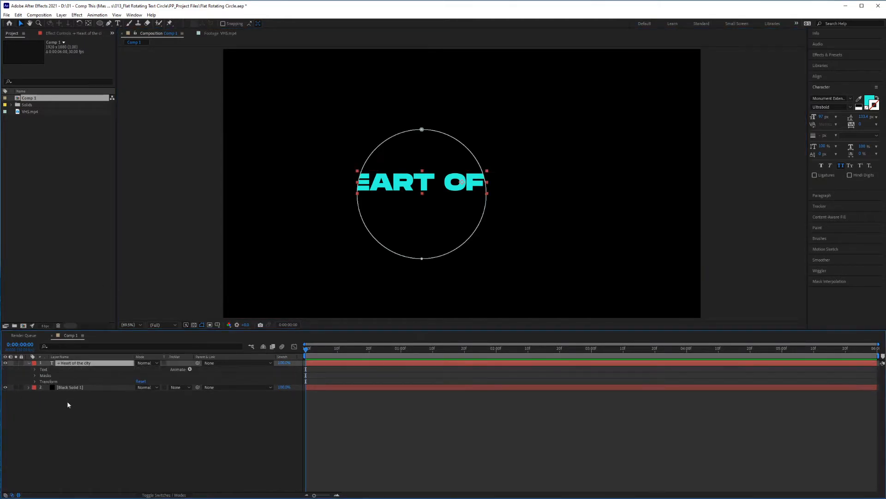
click(35, 369)
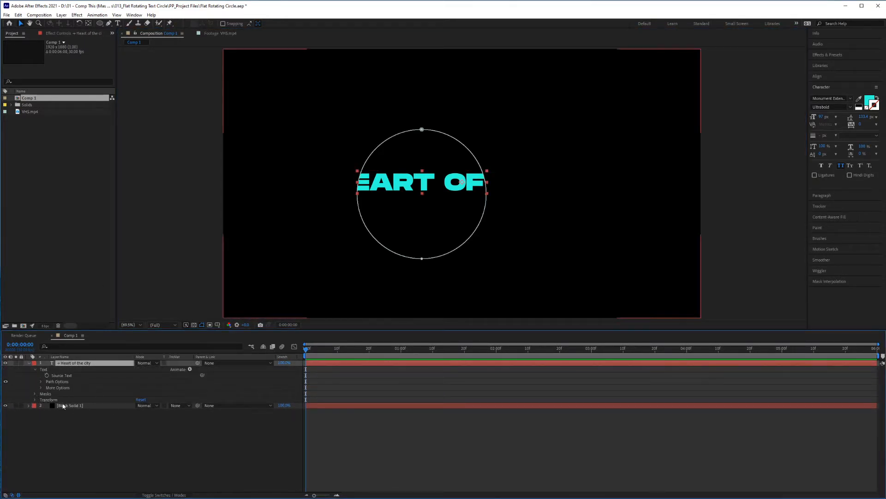
click(41, 381)
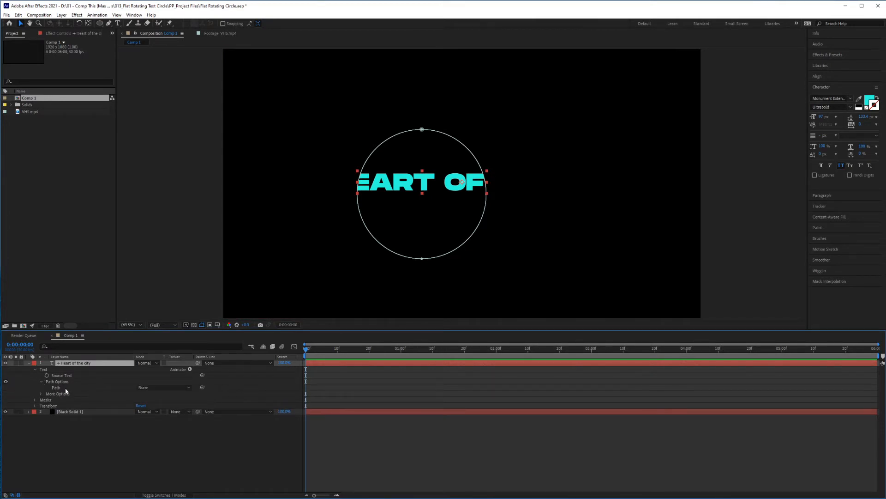
click(152, 387)
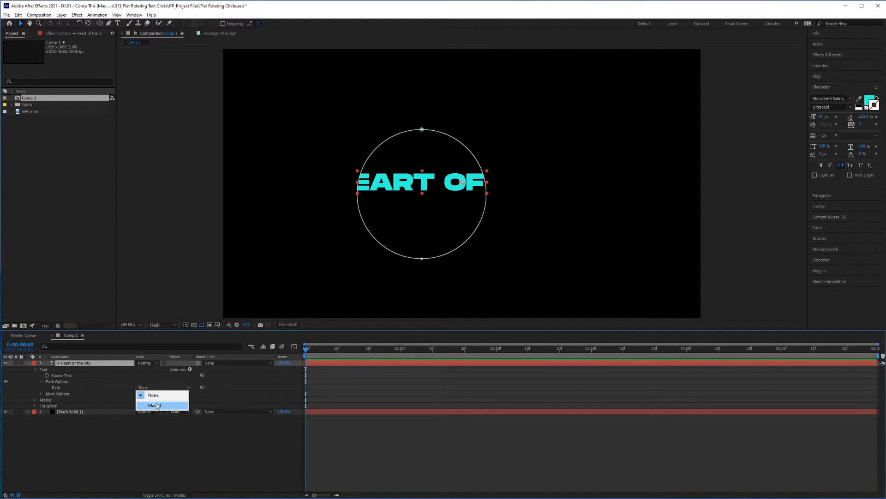
click(155, 406)
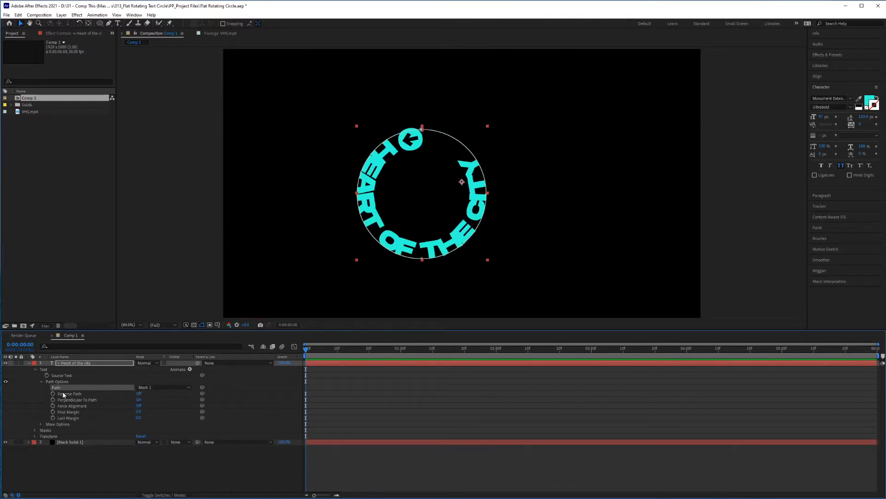
click(139, 394)
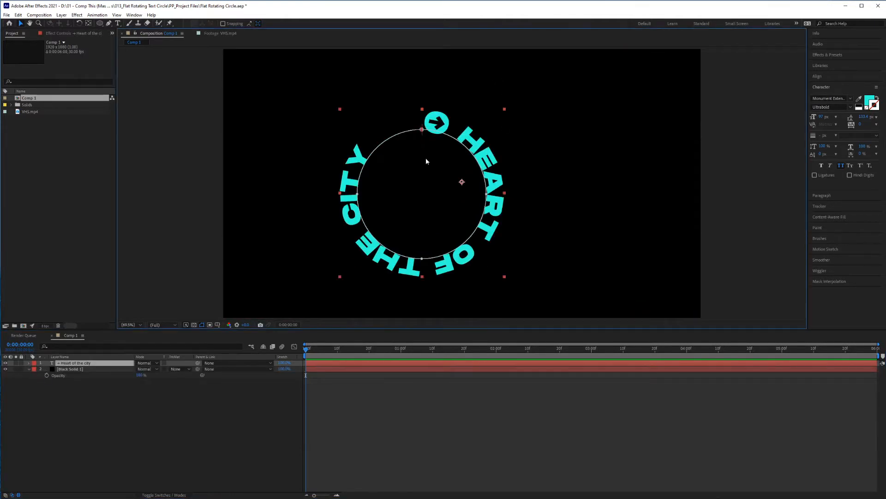
Increase the tracking of the words "Heart of the city" to spread them further around the circle, excluding the arrow.
key(ctrl+t)
click(465, 134)
drag(462, 139, 364, 141)
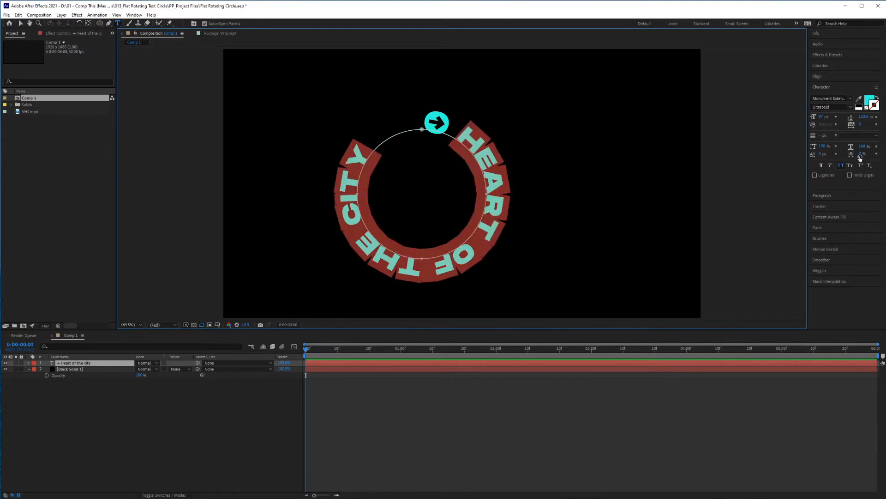
drag(861, 154, 870, 154)
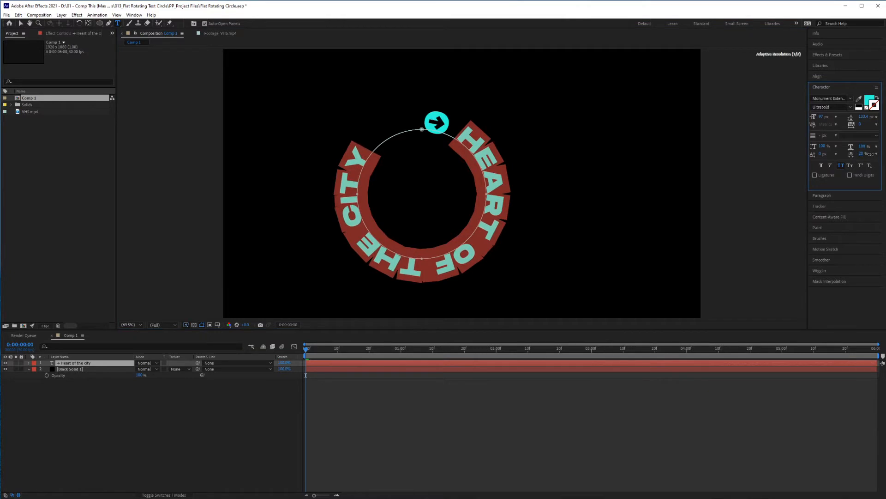
key(ctrl+z)
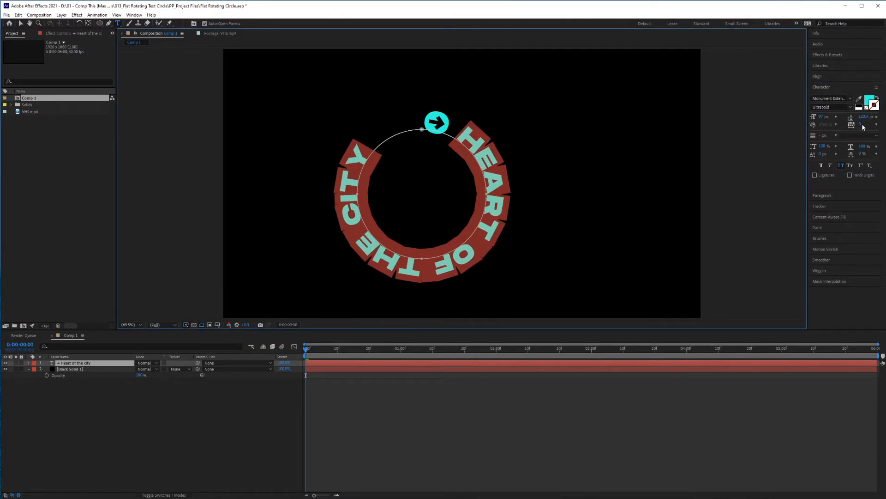
mouse_move(862, 123)
mouse_down()
mouse_move(882, 123)
mouse_move(868, 124)
mouse_up()
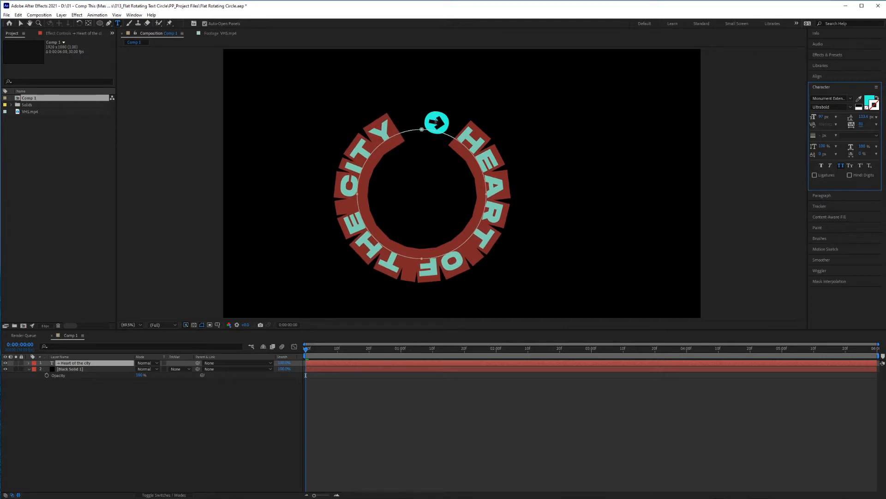
Increase the tracking of only the arrow character to even out the spacing around the circle, and deselect the text.
double_click(428, 122)
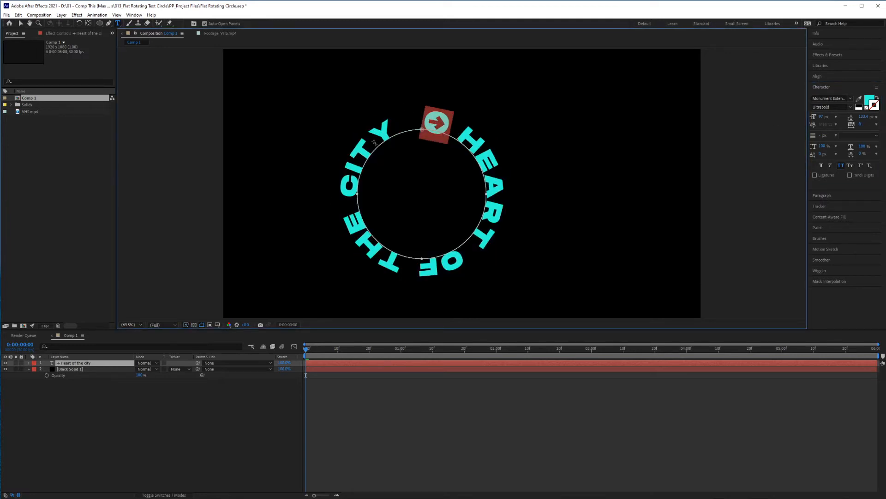
drag(860, 127, 877, 128)
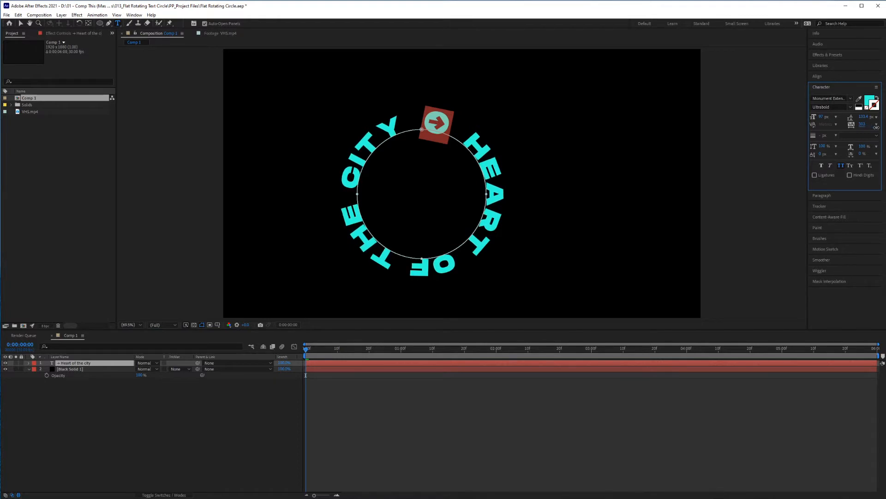
click(451, 129)
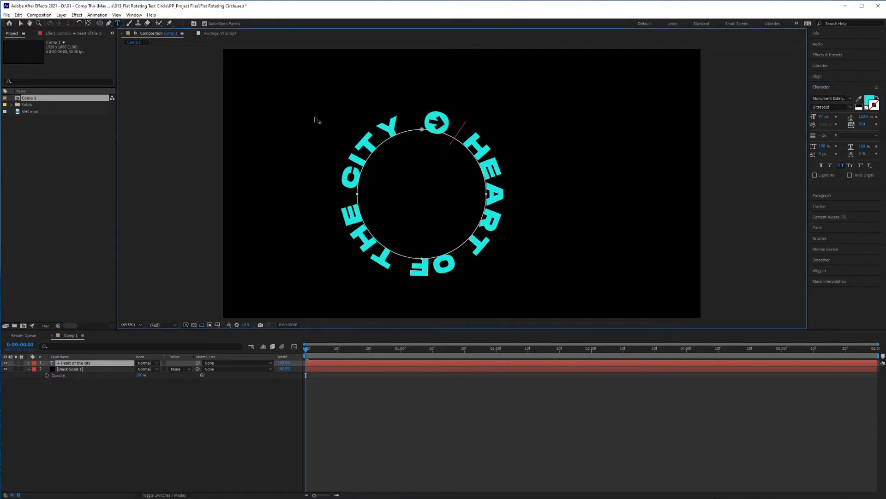
click(90, 425)
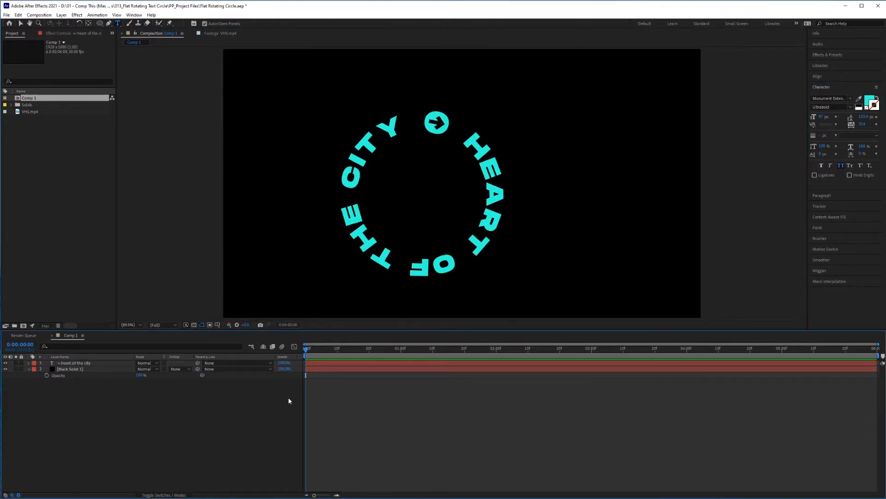
Add a starting Rotation keyframe of 0° to the text layer at 0:00:00:00.
click(69, 363)
click(28, 363)
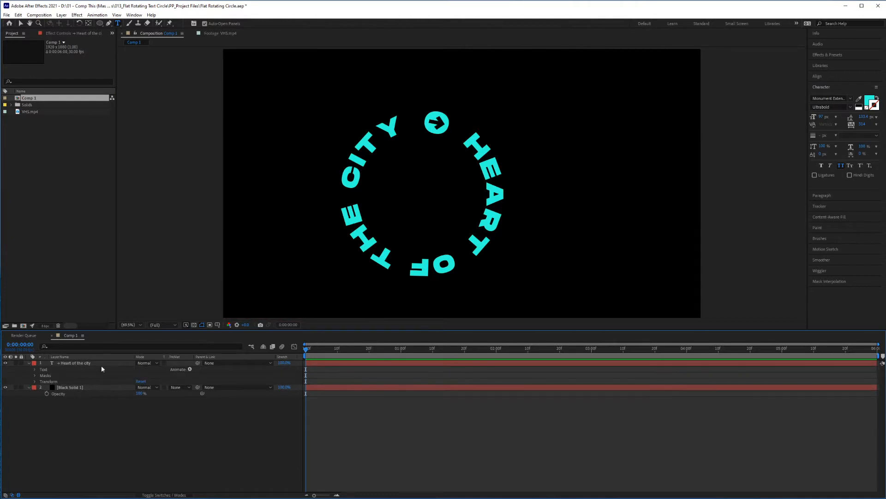
click(35, 382)
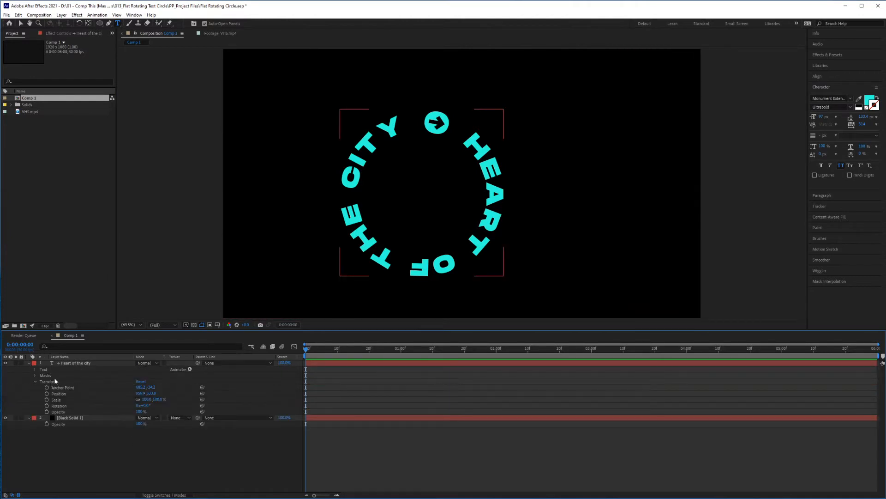
click(334, 349)
key(Home)
click(46, 405)
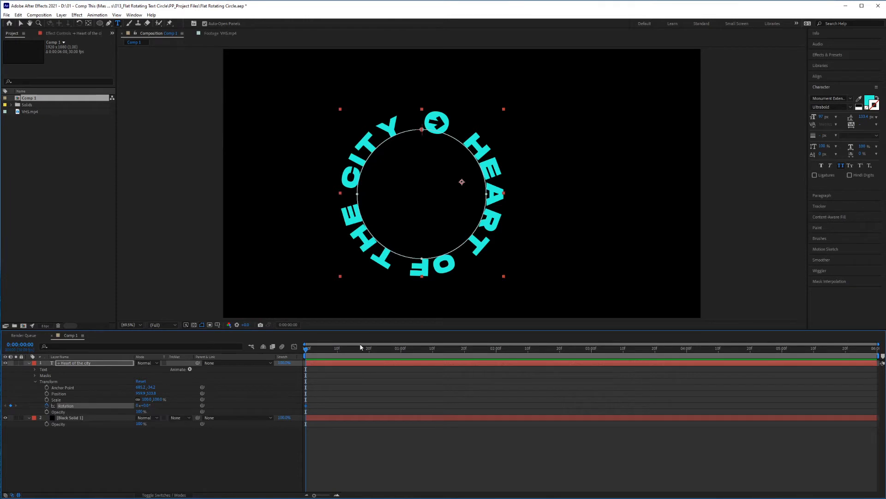
Set the text layer's Rotation to 359° at 0:00:05:29 and scrub back to the start to check the movement.
drag(308, 354, 878, 357)
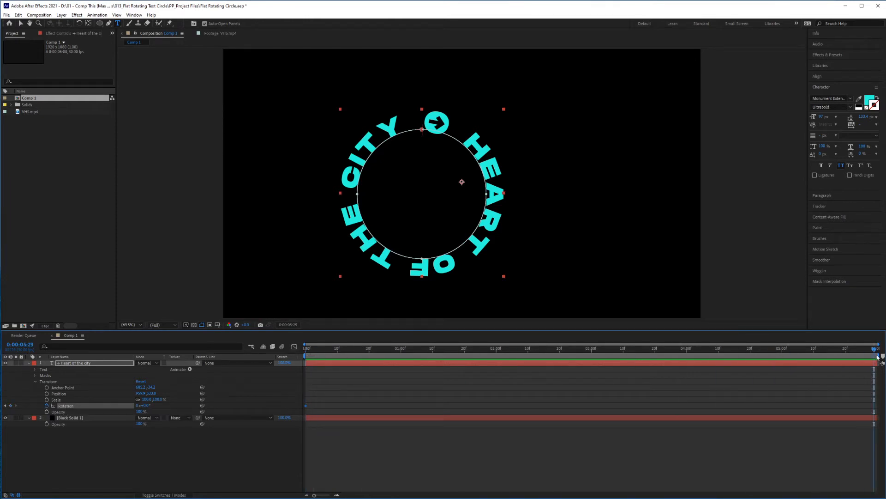
click(145, 406)
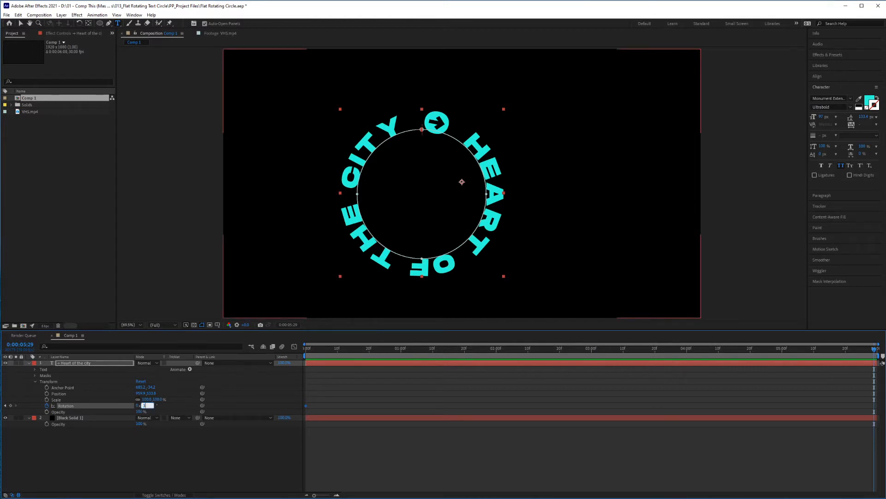
key(Return)
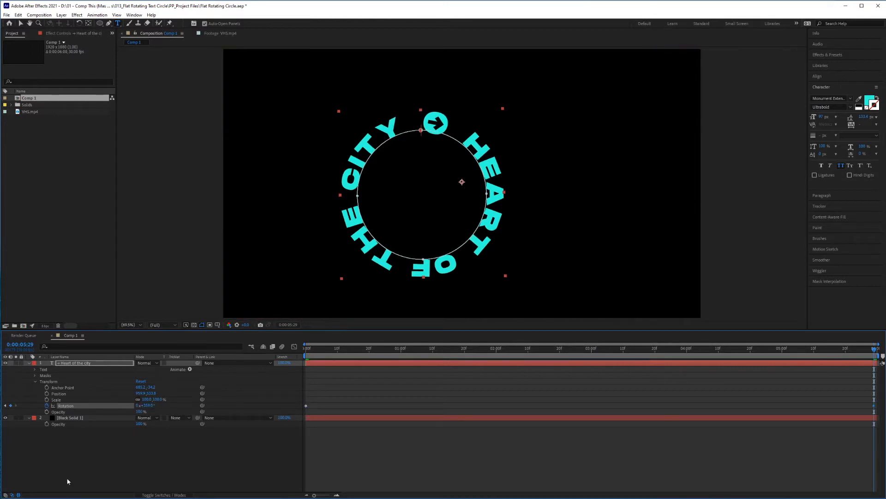
click(439, 350)
drag(438, 350, 188, 348)
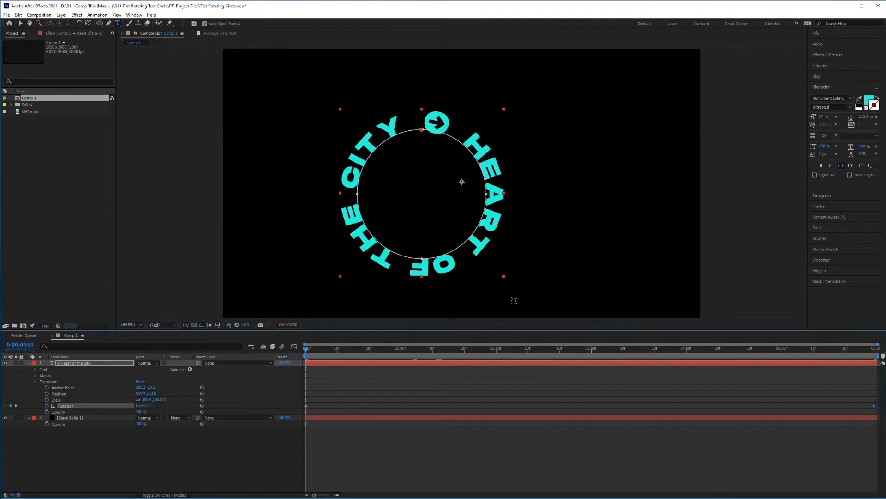
Center the text layer's anchor point within the text circle and play back the rotation.
drag(308, 350, 307, 370)
click(88, 24)
key(ctrl+alt+Home)
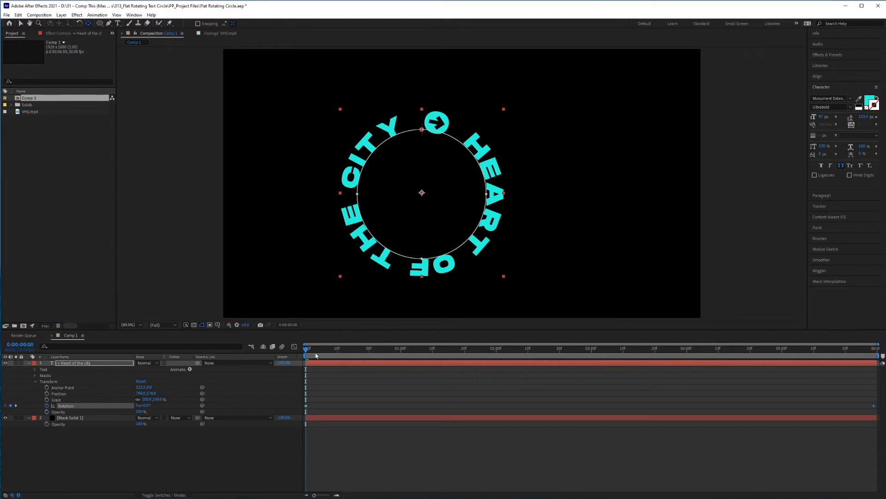
key(space)
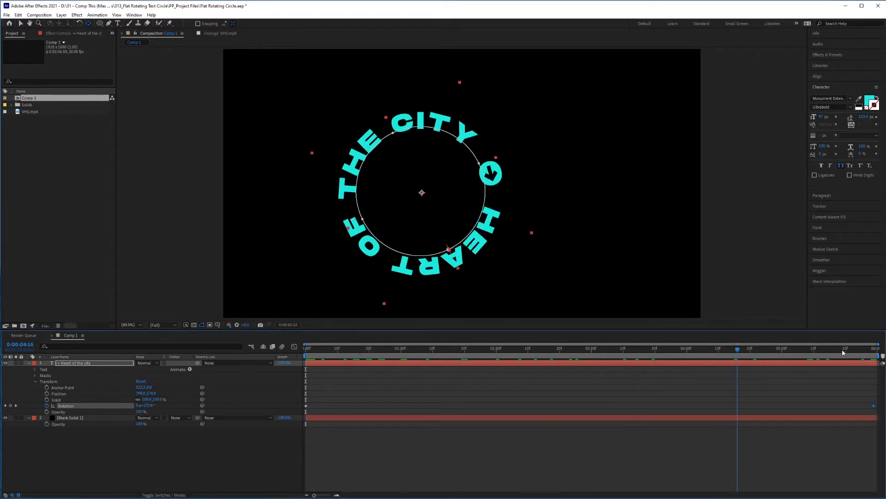
key(space)
key(space)
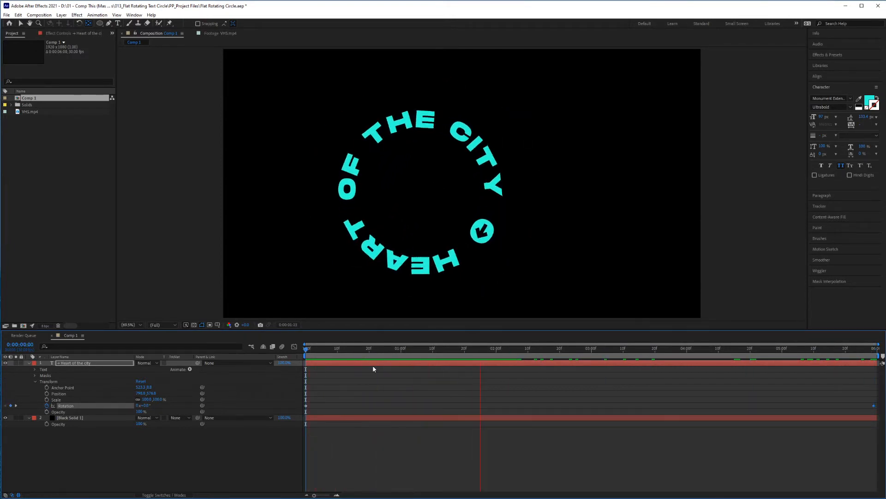
key(space)
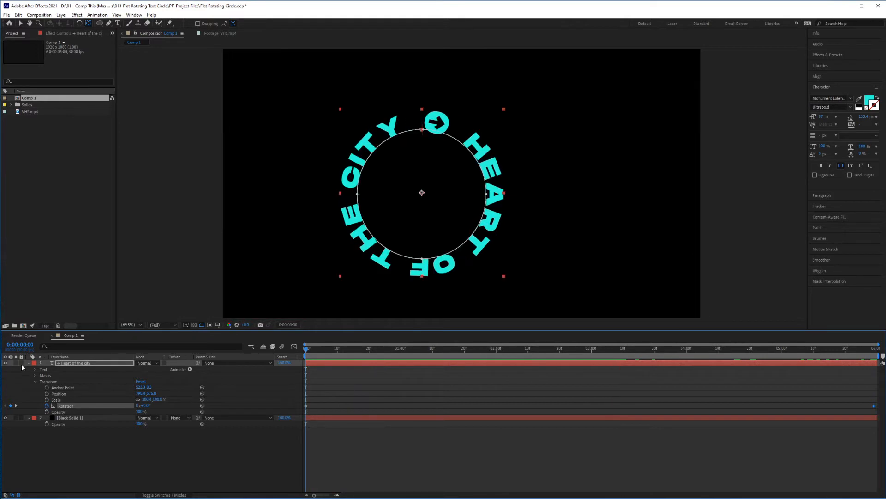
Rename the black solid layer to "BG" and collapse the properties of both layers.
click(29, 363)
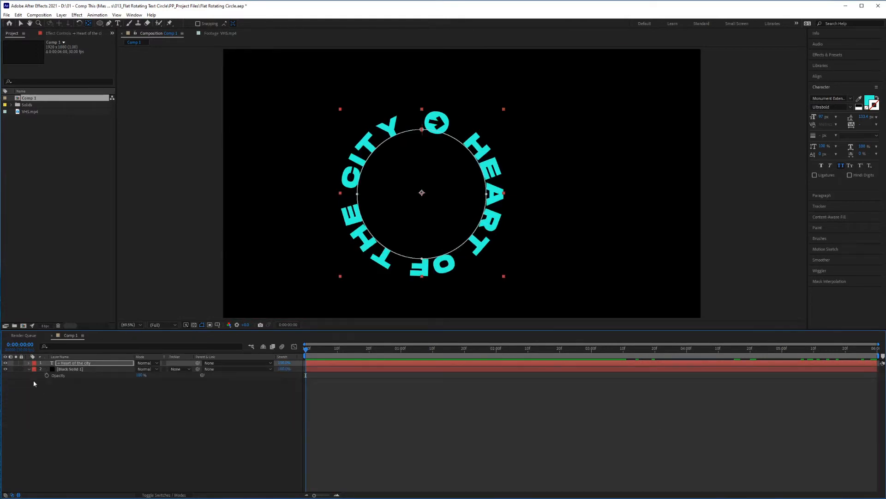
click(76, 369)
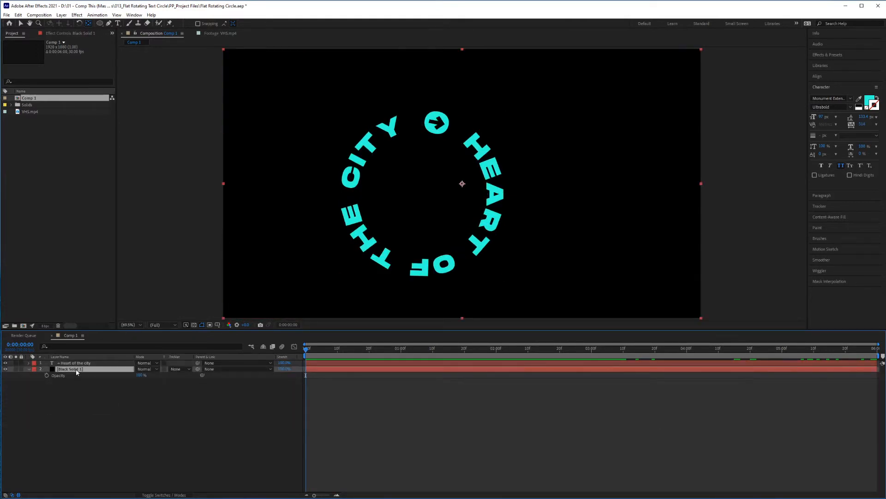
key(Return)
text(BG)
key(Return)
click(30, 369)
Apply the 4-Color Gradient effect to the BG layer.
click(56, 370)
click(73, 34)
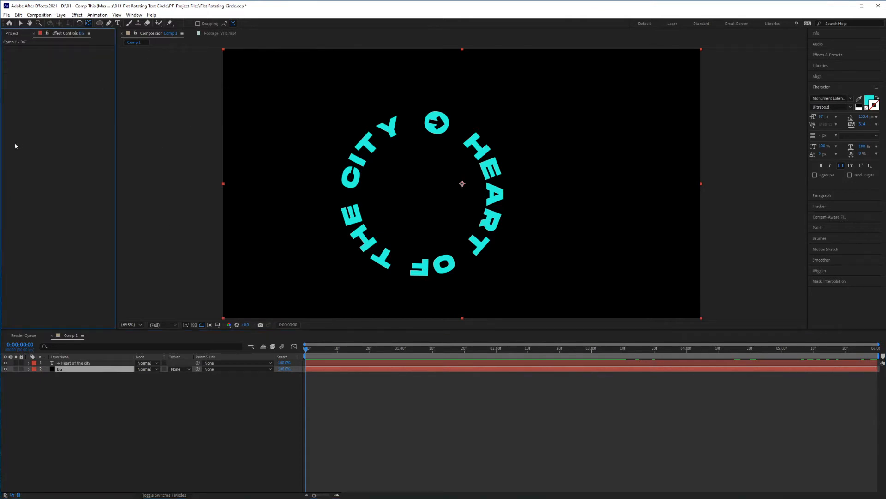
click(837, 55)
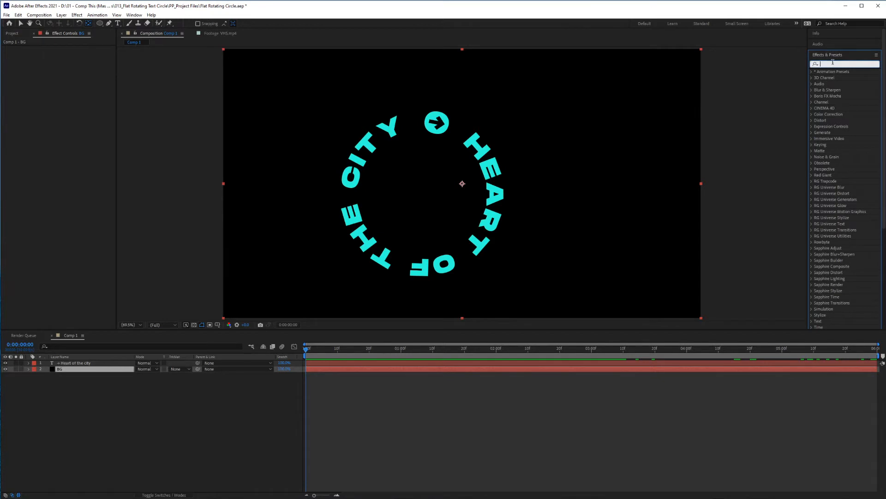
text(gradien)
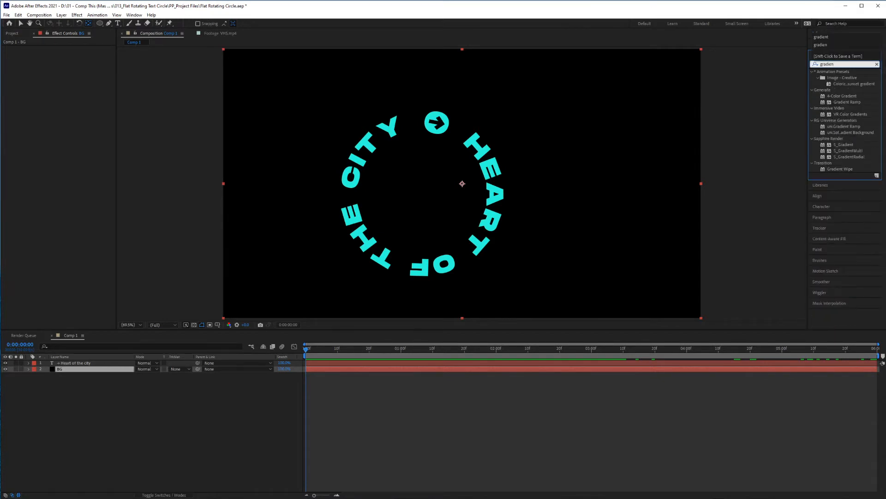
double_click(850, 96)
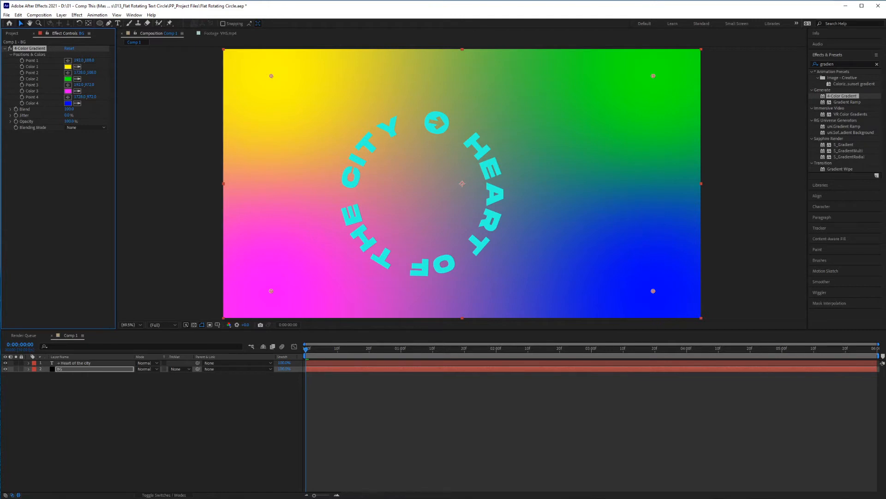
Set Color 4 and Color 3 of the gradient to orange EC650B.
click(68, 103)
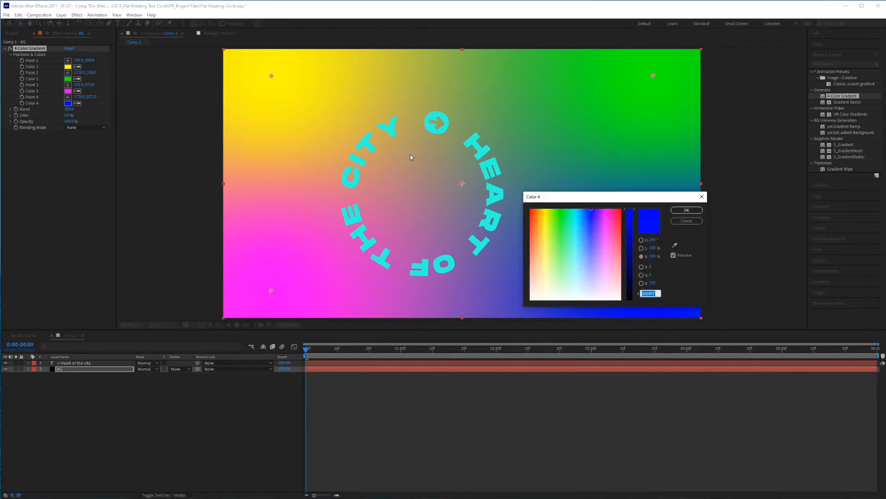
key(ctrl+v)
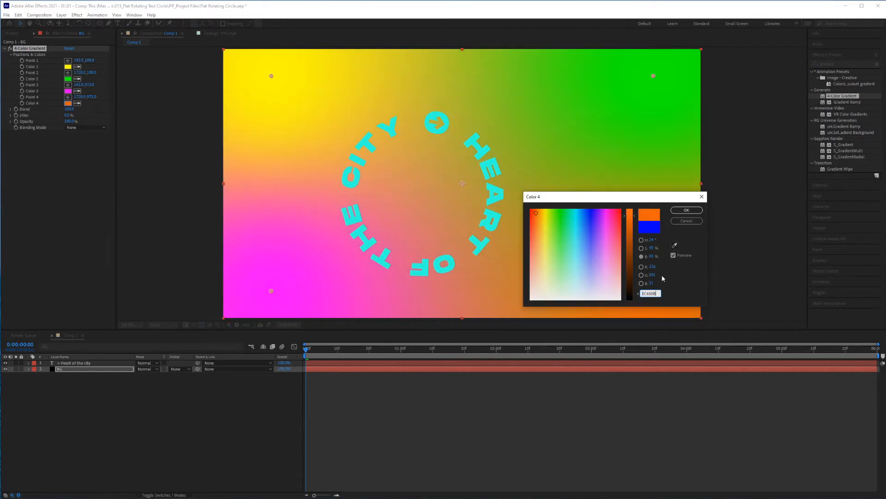
key(Return)
click(68, 91)
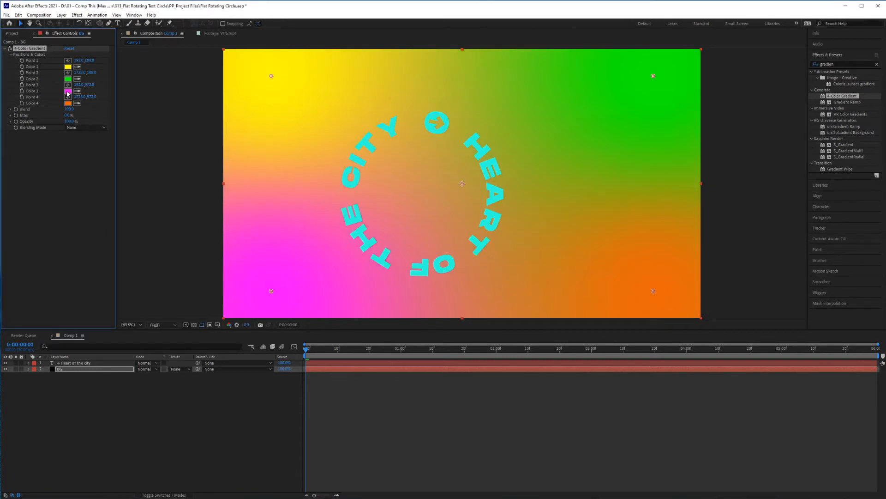
text(EC650B)
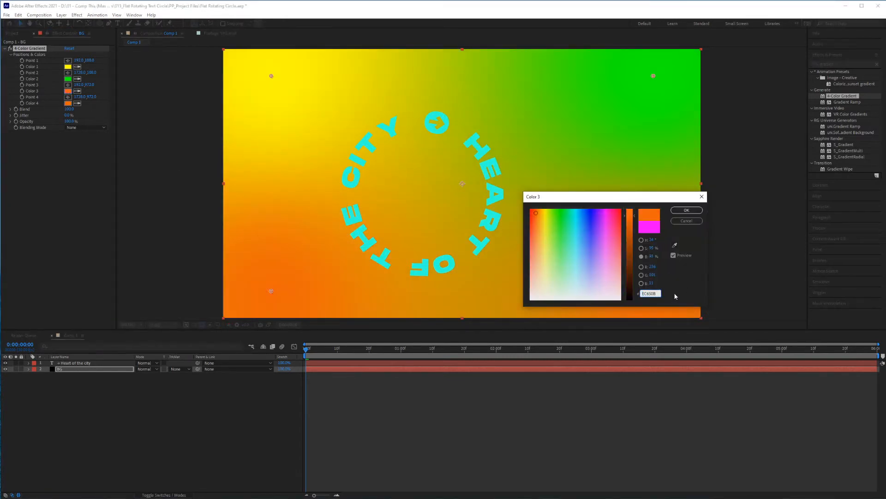
key(Return)
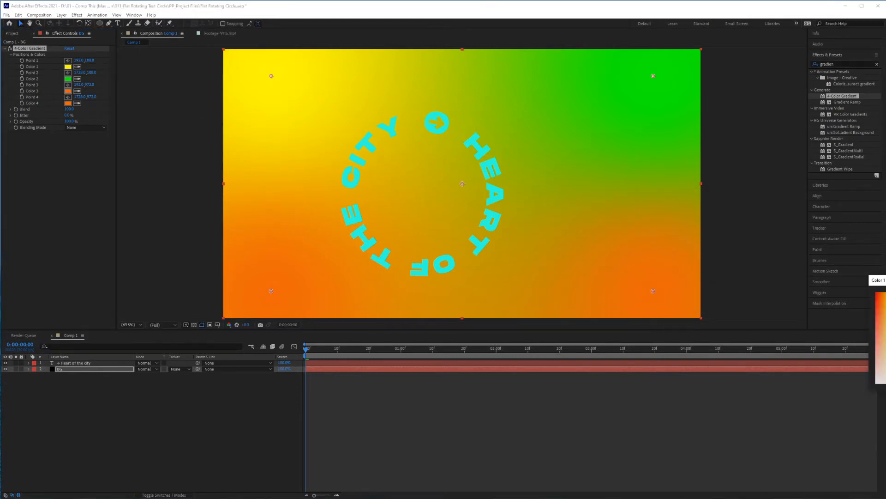
Set Color 2 of the gradient to turquoise 00DED3 and Color 1 to black 000000.
click(68, 79)
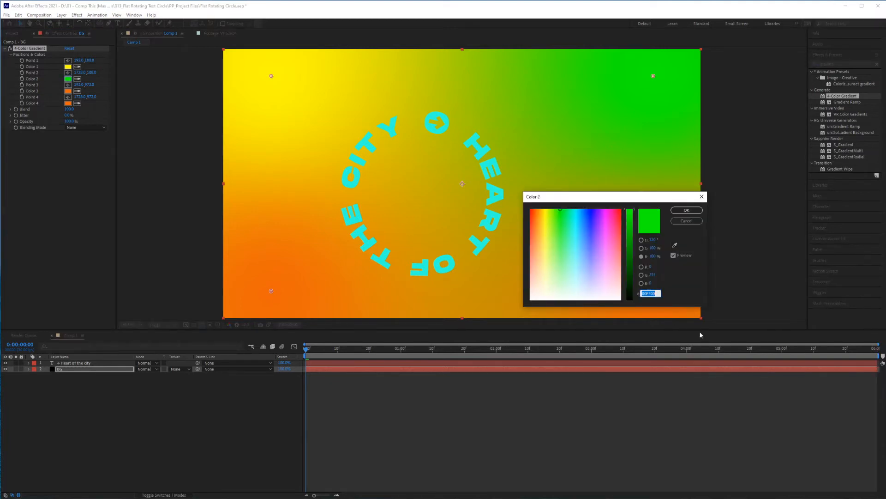
text(00DED3)
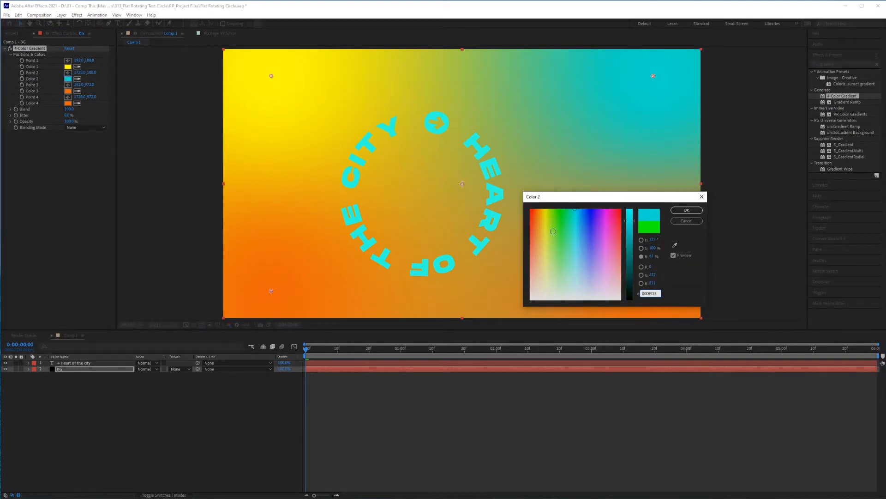
click(687, 210)
click(67, 67)
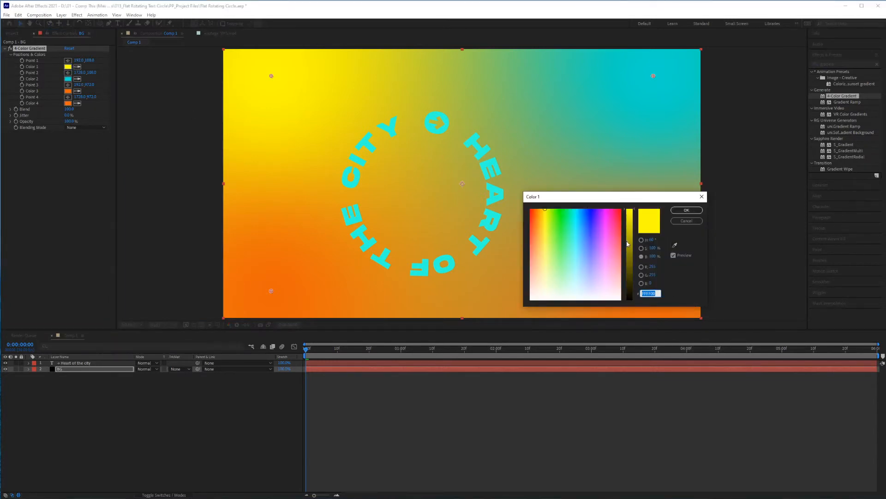
text(000000)
key(Return)
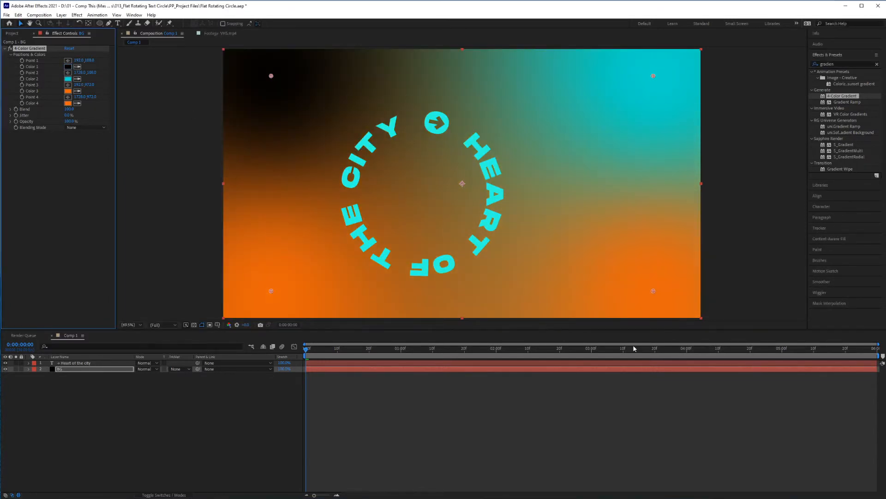
Move the black gradient point outside the frame's left edge, the orange points to its bottom and top center, and the turquoise point to its middle.
drag(271, 75, 135, 141)
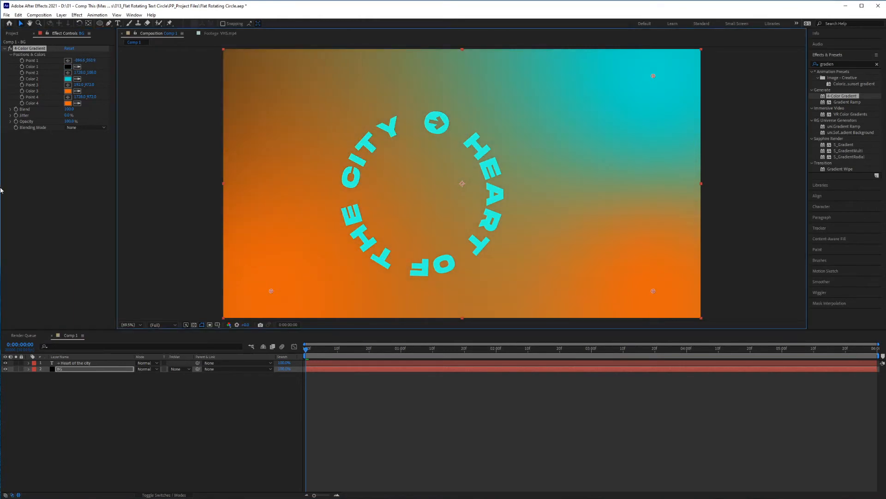
drag(16, 210, 1, 203)
drag(271, 291, 462, 317)
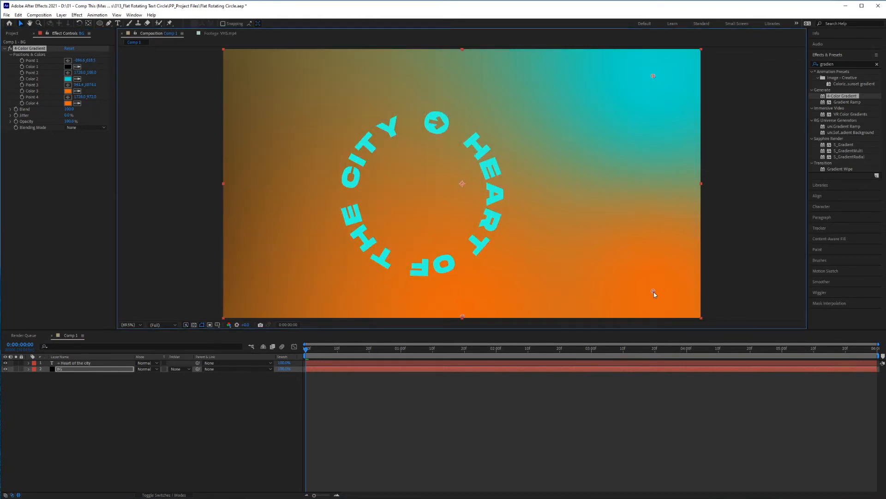
drag(653, 292, 462, 52)
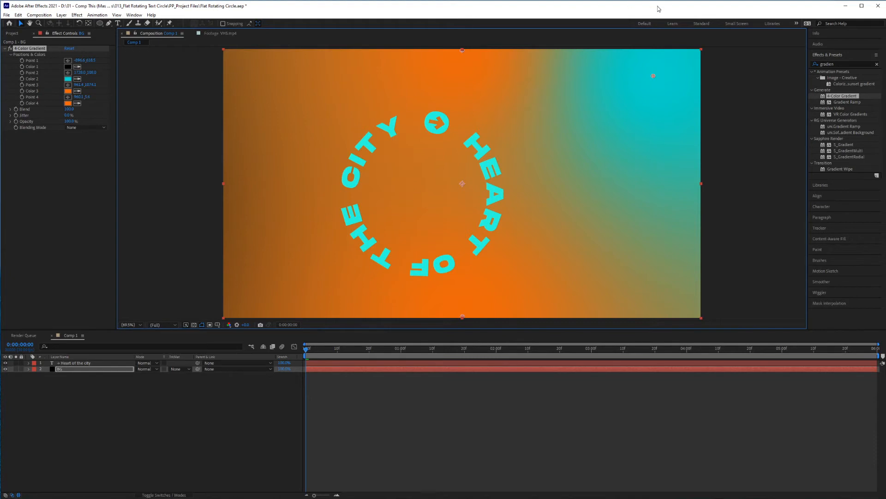
drag(654, 77, 462, 186)
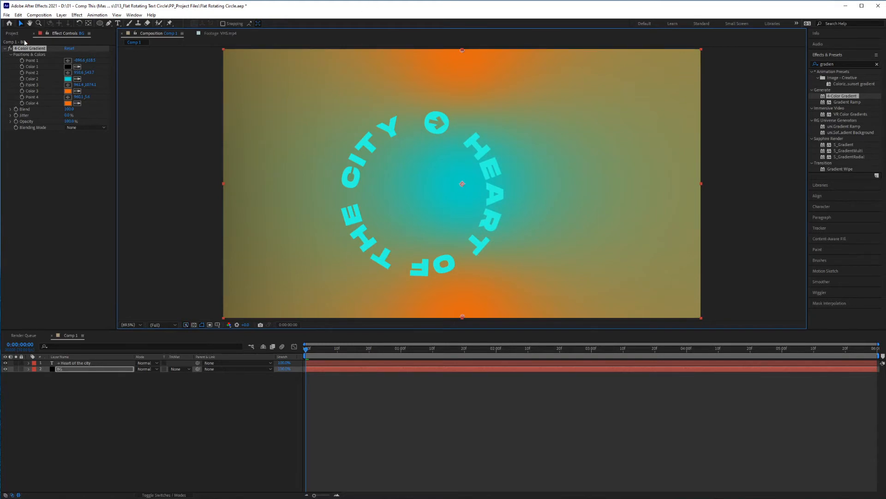
Center the text circle layer horizontally and vertically in the composition.
click(69, 362)
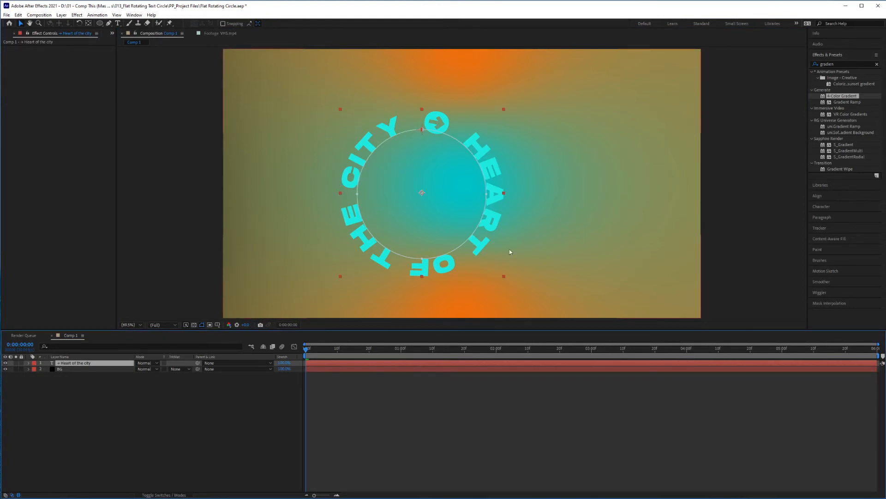
click(835, 197)
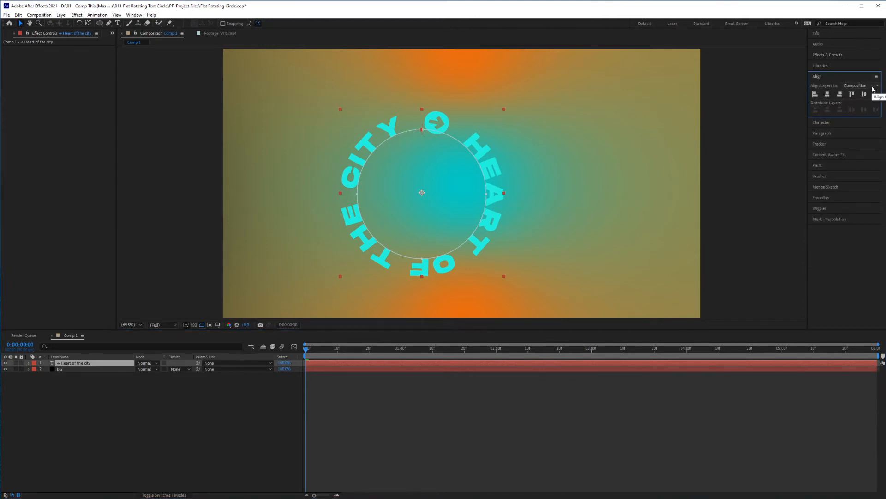
click(828, 95)
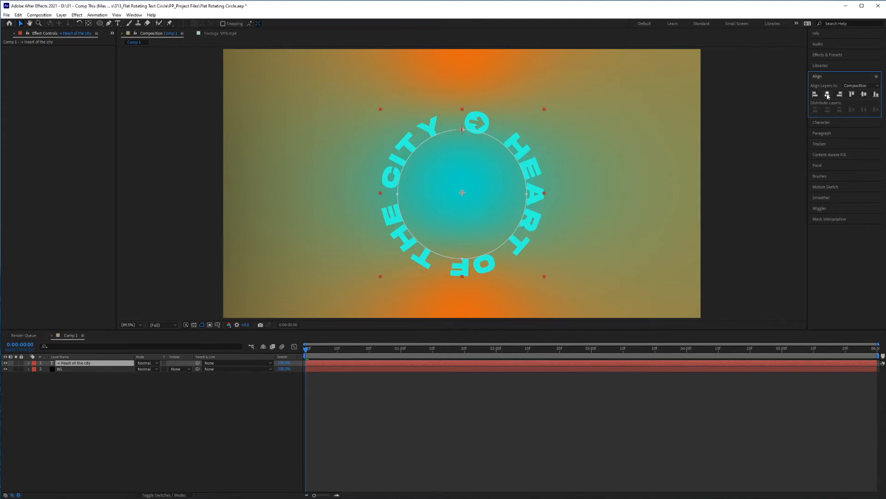
click(865, 94)
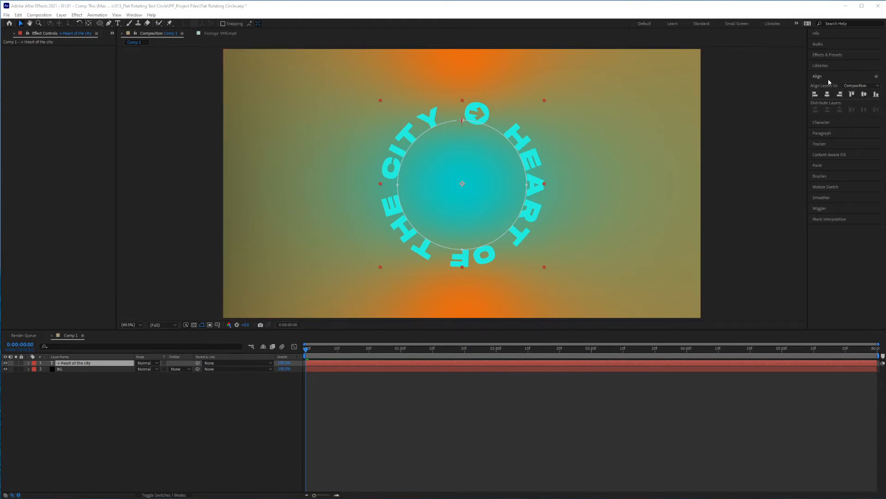
Find the Liquify effect and apply it to the text layer.
click(848, 56)
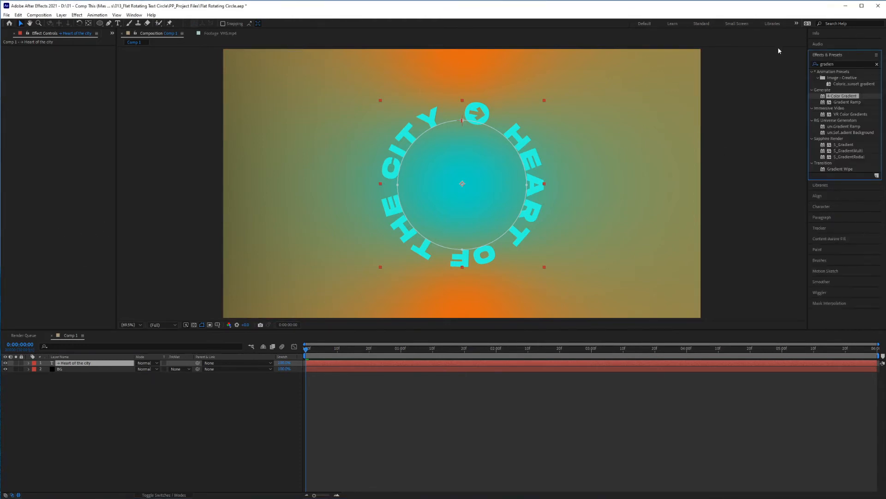
click(837, 64)
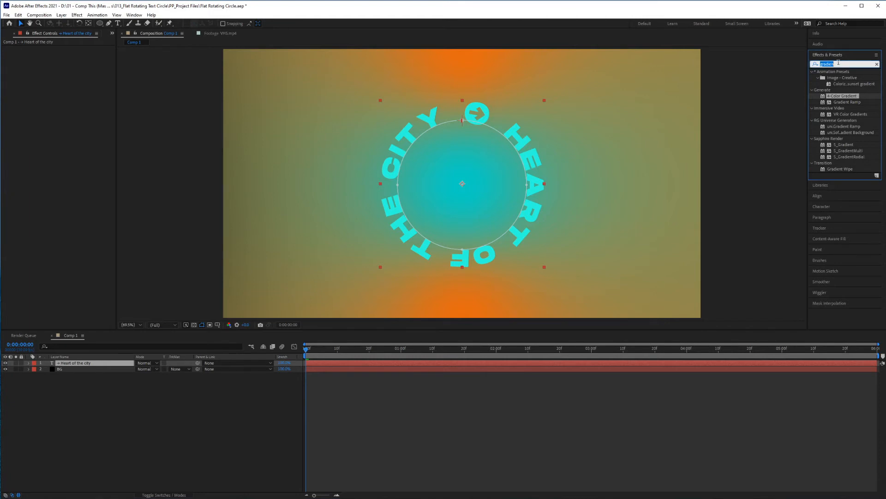
text(liquify)
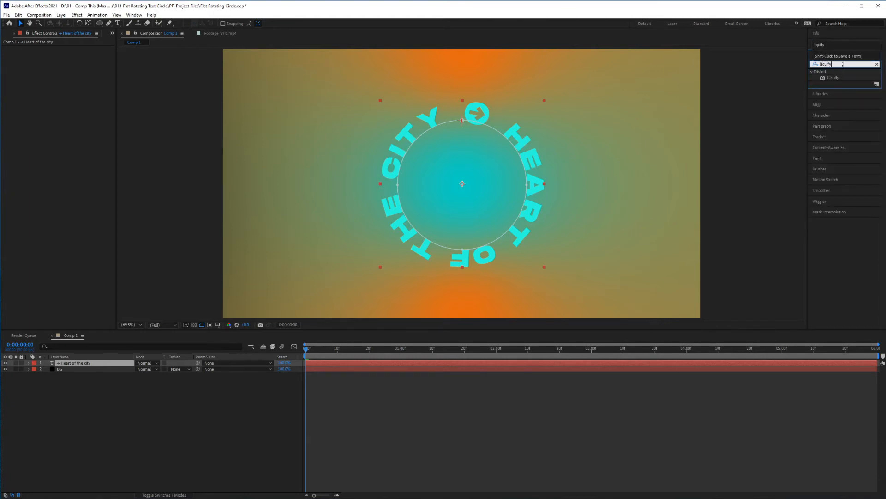
double_click(837, 78)
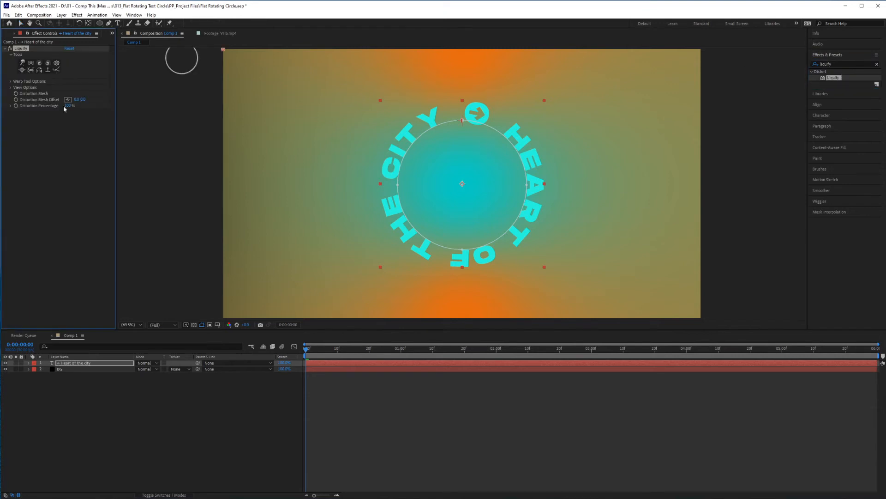
Enlarge the Liquify warp brush and push several letters around the text circle out of shape.
click(10, 81)
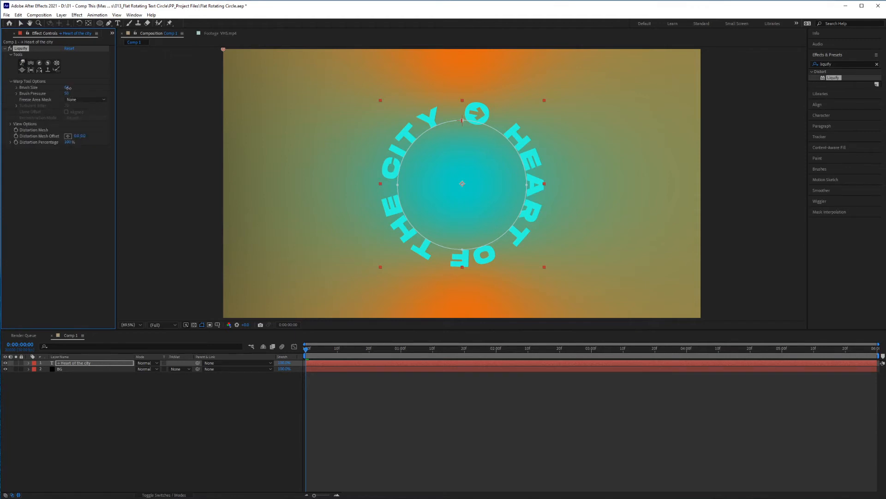
drag(68, 87, 93, 91)
drag(425, 139, 383, 131)
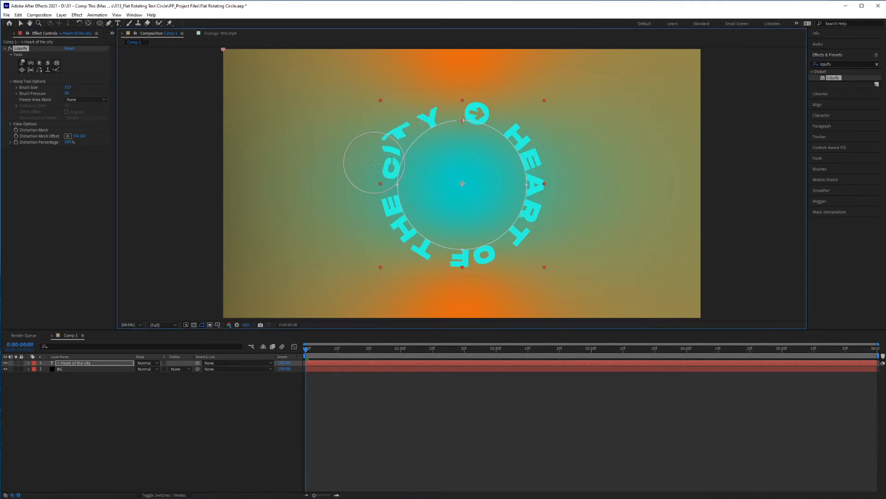
drag(392, 234, 431, 261)
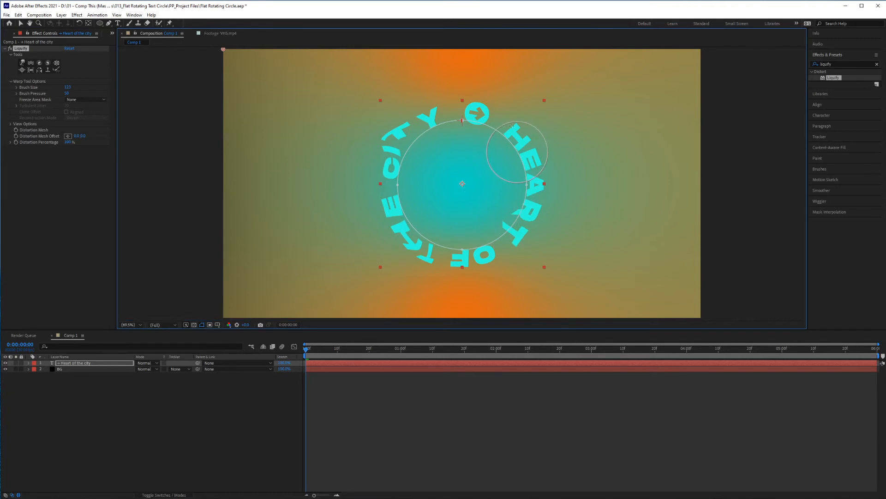
mouse_move(506, 119)
mouse_down()
mouse_move(487, 164)
mouse_move(463, 177)
mouse_up()
click(22, 49)
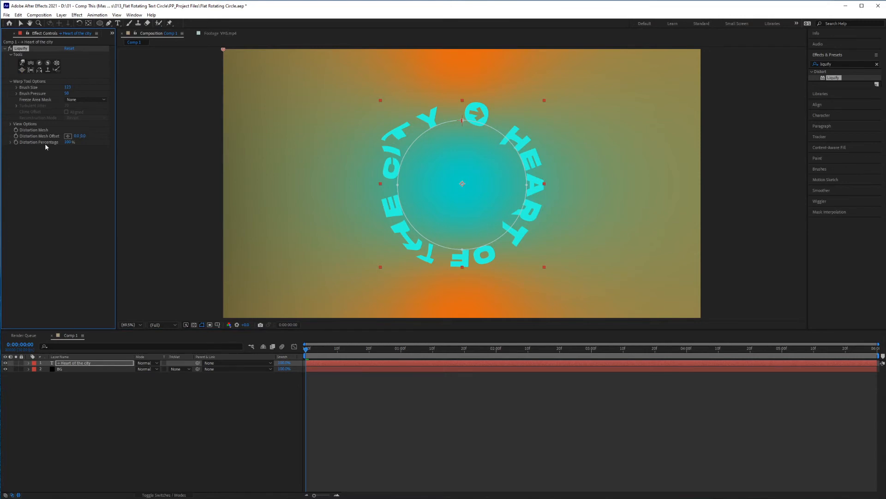
Set Liquify's Distortion Percentage to 0% and keyframe it at the start of the composition.
click(65, 143)
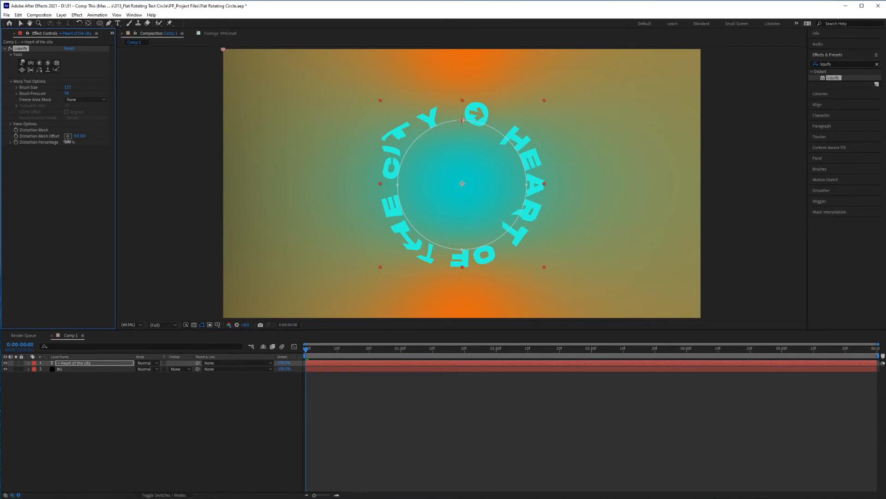
text(0)
click(91, 164)
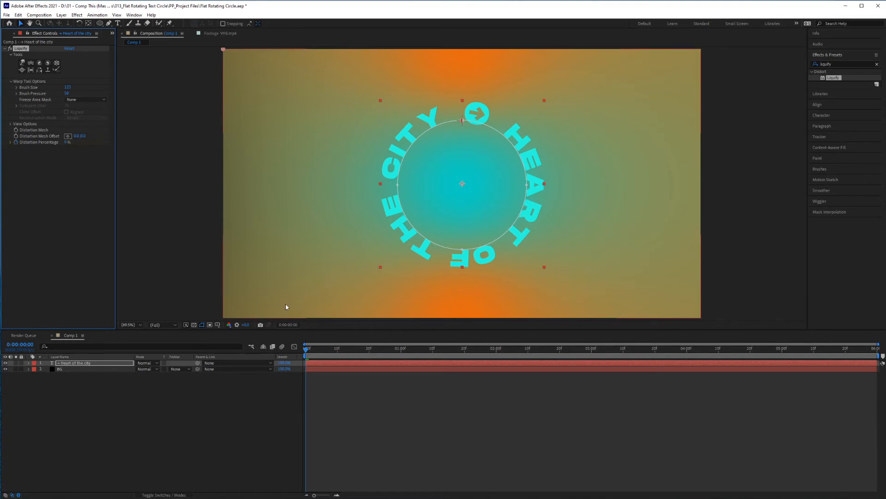
Keyframe a higher Distortion Percentage at 0:00:00:21 and a lower one at 0:00:02:00.
drag(322, 351, 373, 349)
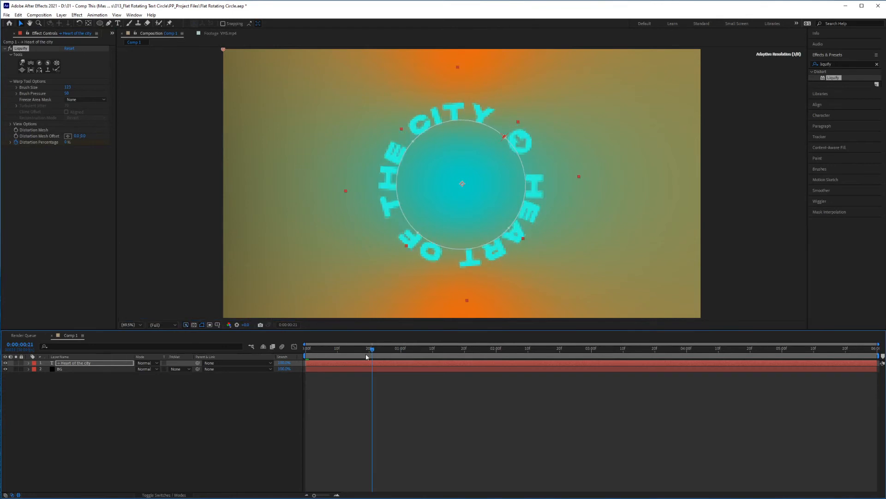
mouse_move(65, 142)
mouse_down()
mouse_move(129, 150)
mouse_move(110, 151)
mouse_up()
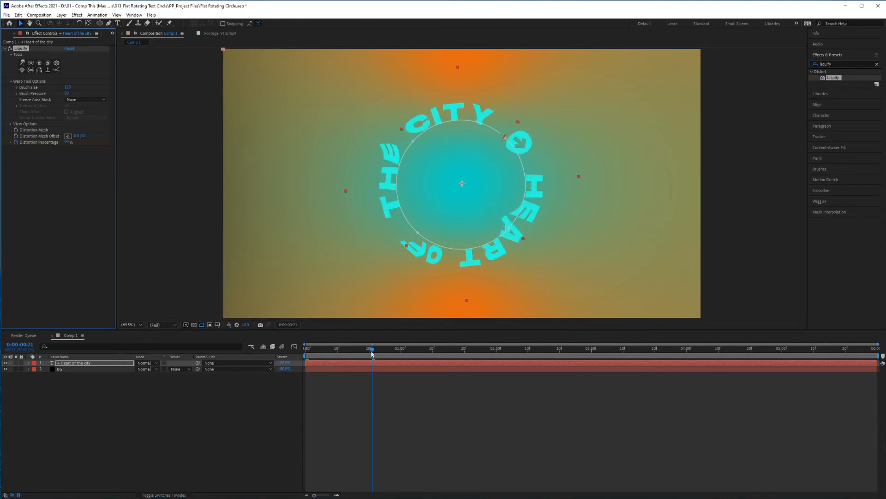
drag(372, 353, 497, 353)
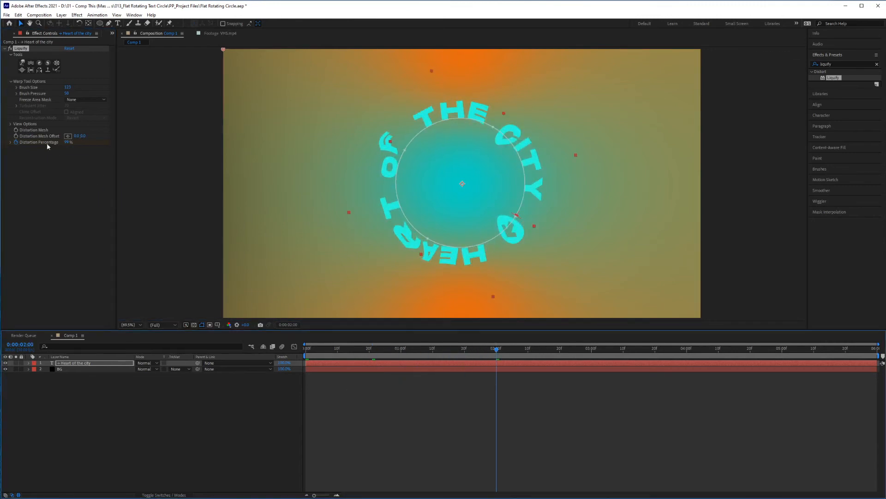
drag(66, 142, 54, 143)
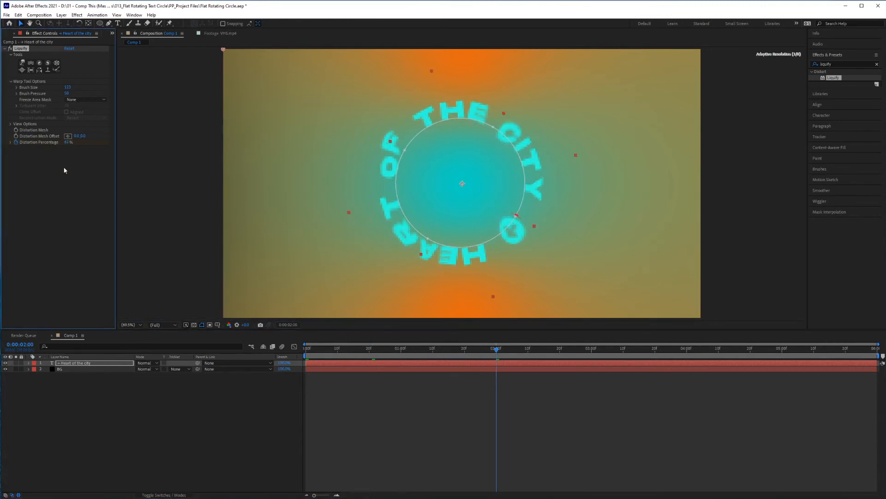
Keyframe a raised Distortion Percentage just after three seconds and a reduced one at 0:00:04:00.
drag(497, 351, 595, 353)
drag(68, 143, 87, 142)
click(685, 357)
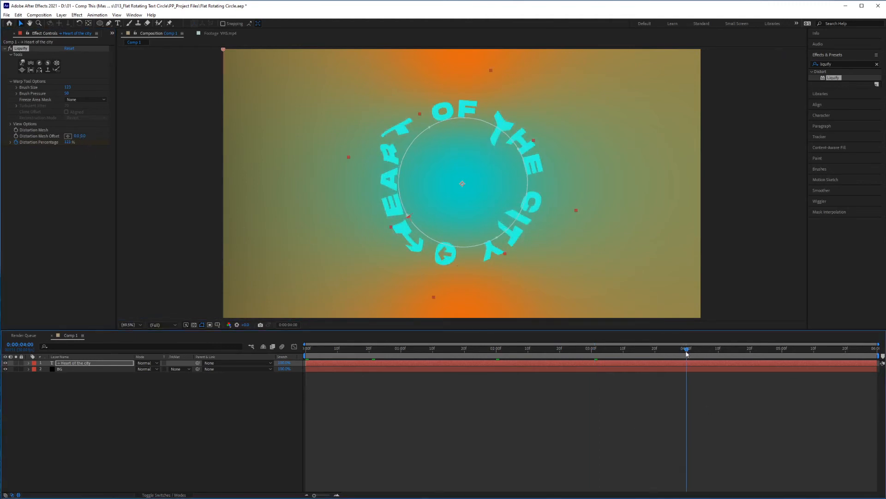
drag(67, 144, 32, 144)
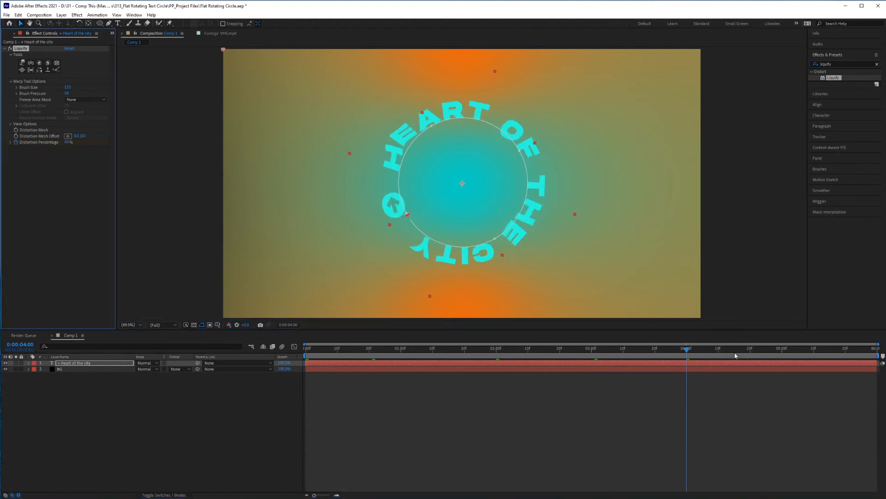
Keyframe a raised Distortion Percentage at 0:00:05:02 and 0% at 0:00:05:29, and collapse the Liquify settings.
drag(736, 351, 789, 350)
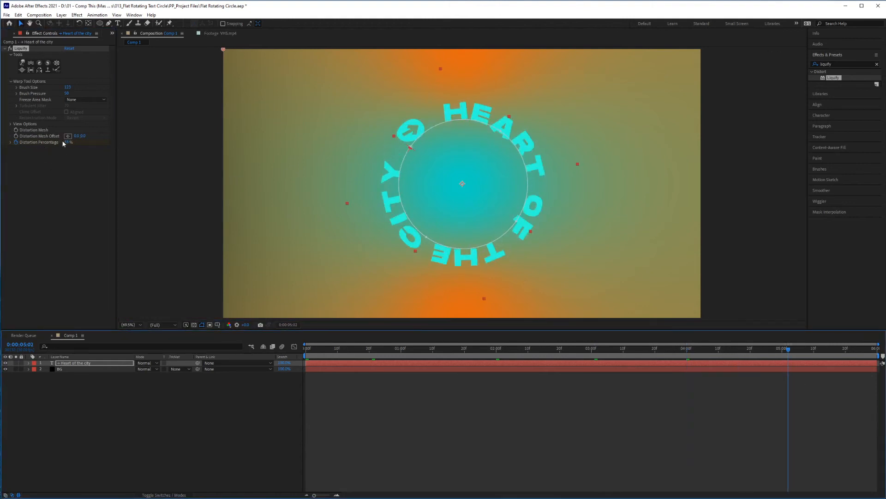
drag(68, 142, 89, 142)
key(space)
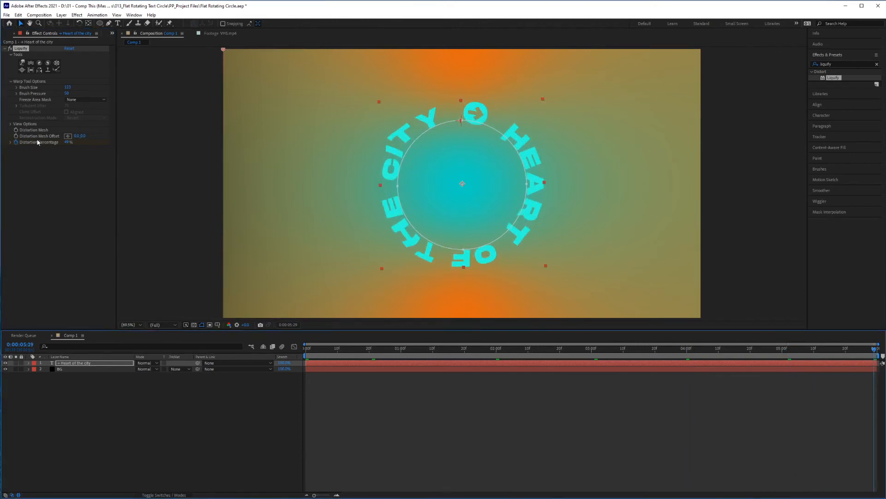
drag(68, 142, 1, 144)
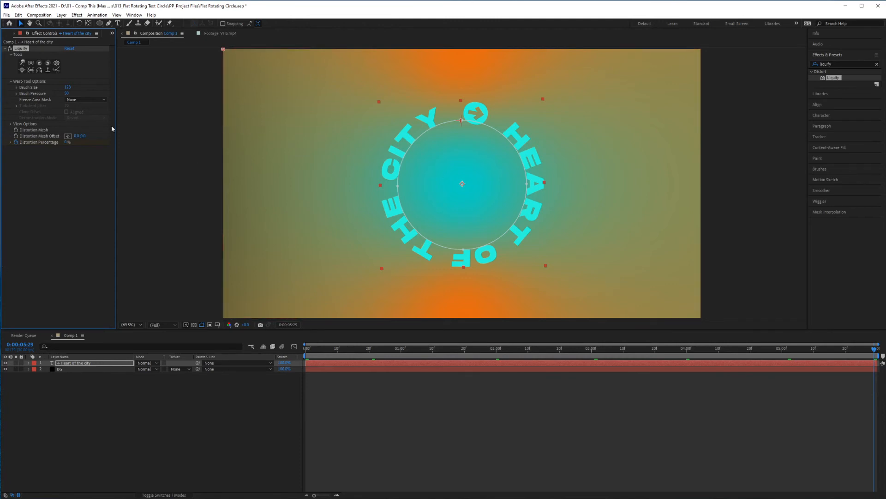
click(5, 49)
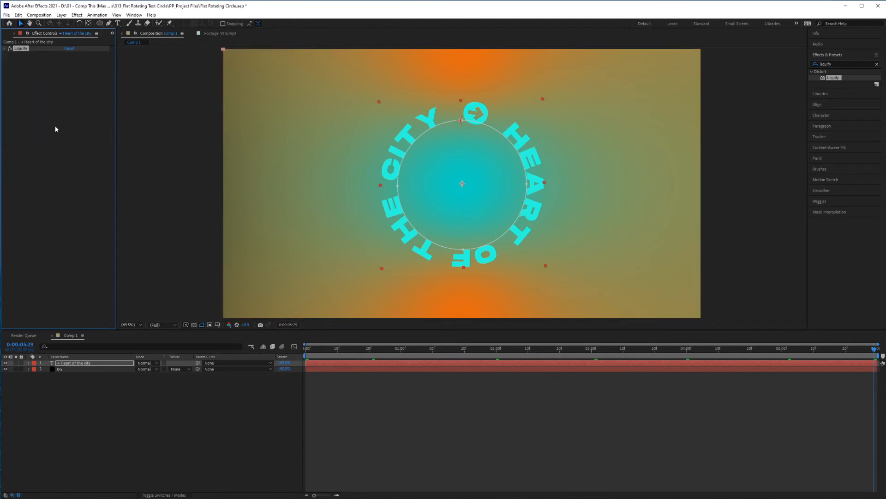
Add VHS.mp4 above the text layer and set its blending mode to Overlay.
click(6, 34)
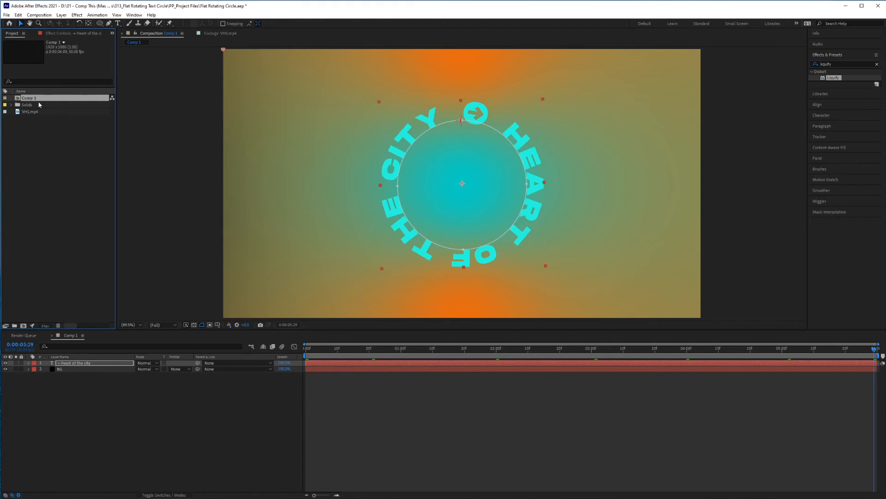
click(36, 113)
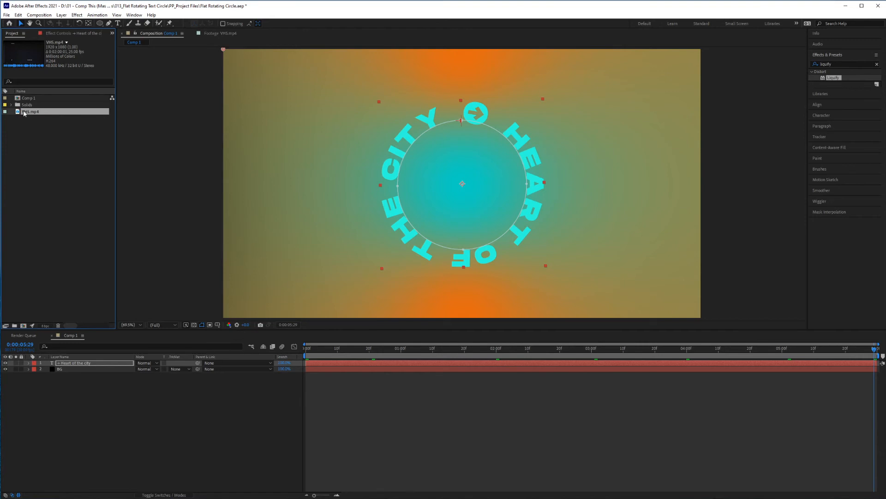
drag(24, 113, 71, 364)
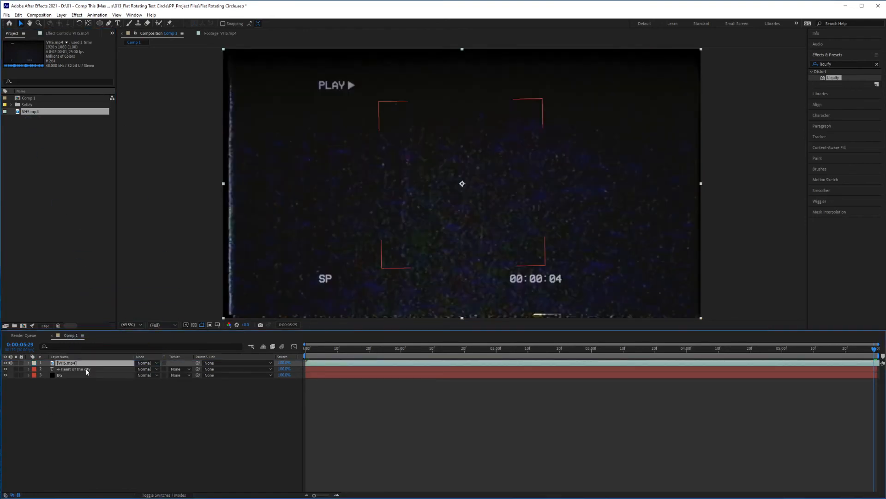
click(148, 363)
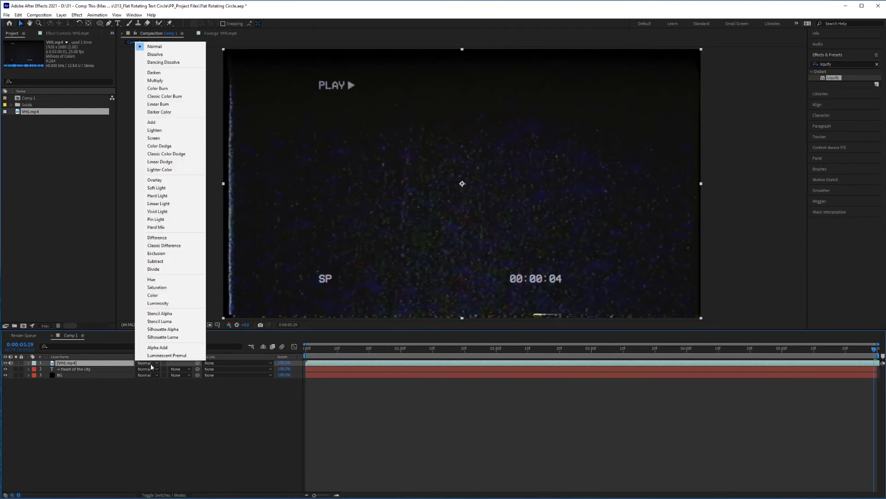
click(154, 180)
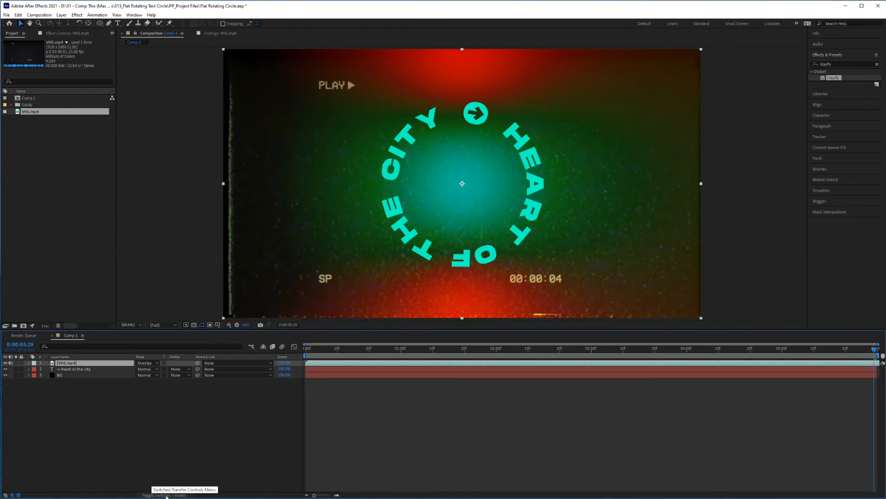
Toggle the timeline columns between layer switches and blending modes, returning to the modes display.
click(150, 495)
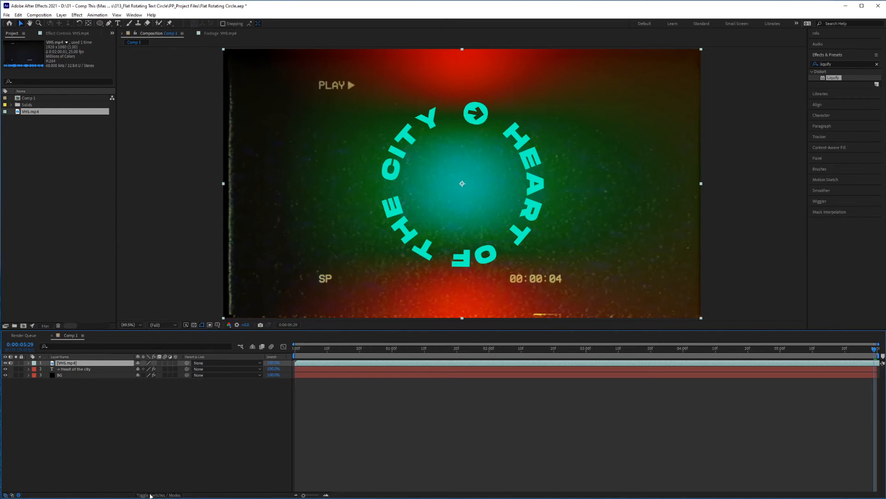
click(150, 496)
click(150, 495)
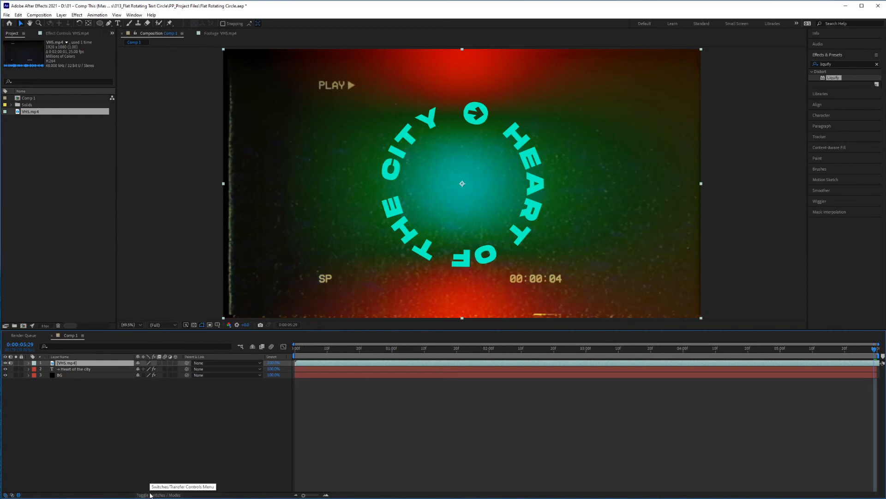
click(151, 495)
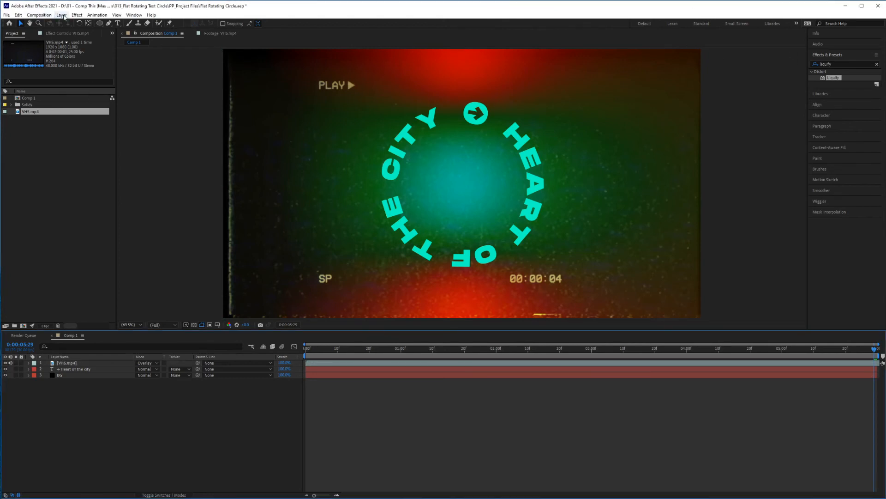
Create a new adjustment layer on top of the composition and name it Vignette.
click(62, 15)
mouse_move(74, 24)
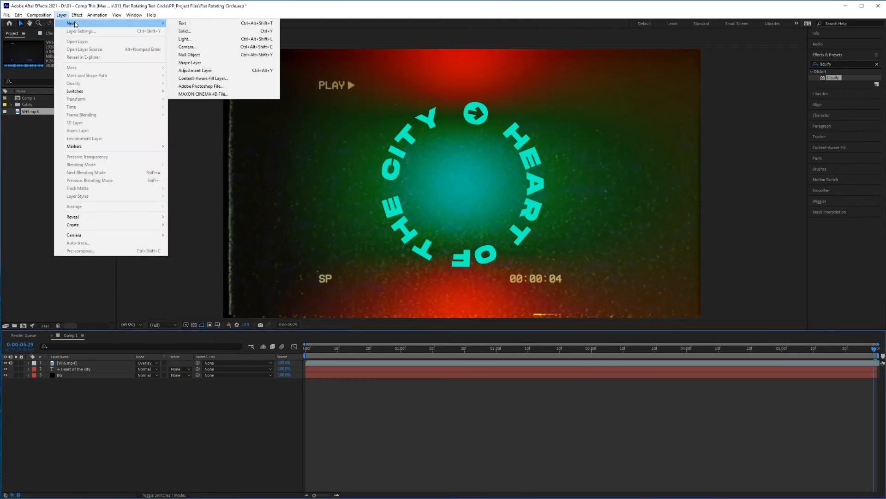
click(209, 70)
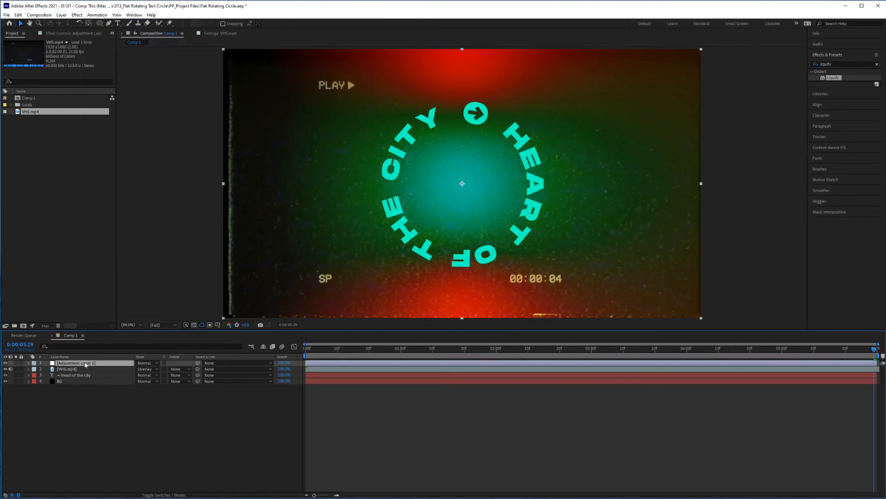
key(Return)
text(Vignette)
key(Return)
Find the CC Vignette effect and apply it to the Vignette adjustment layer.
click(858, 67)
double_click(856, 65)
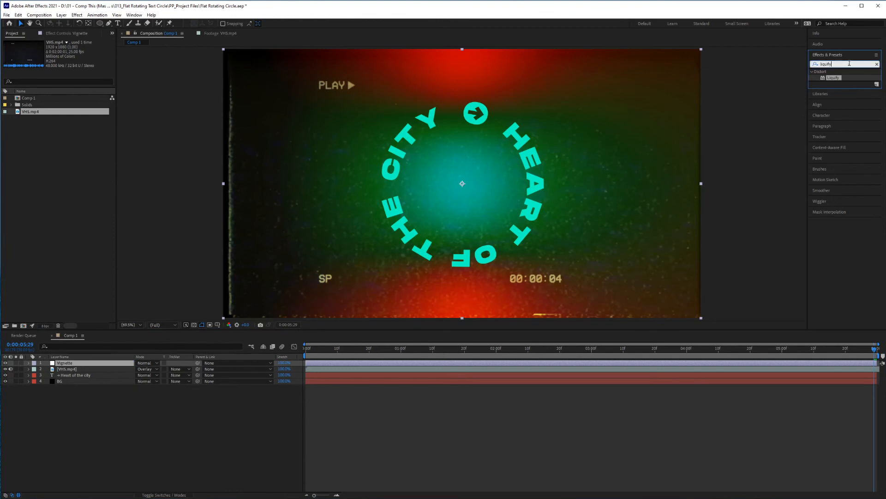
text(vignette)
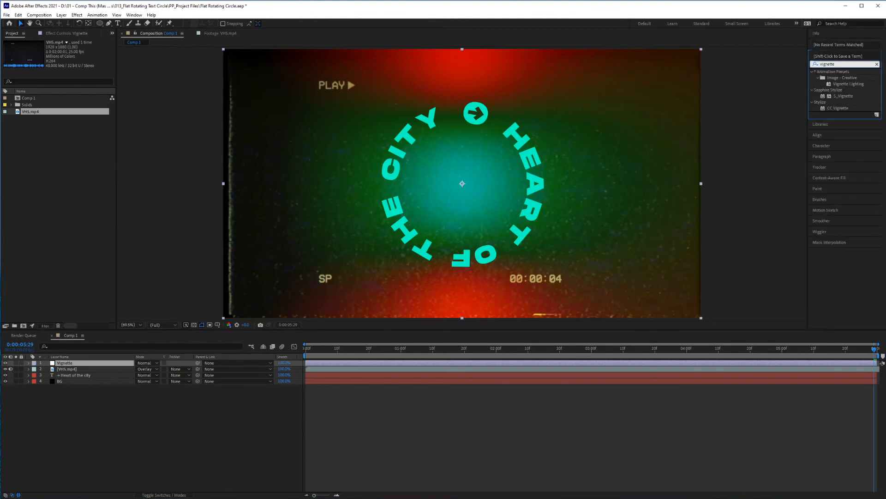
double_click(844, 106)
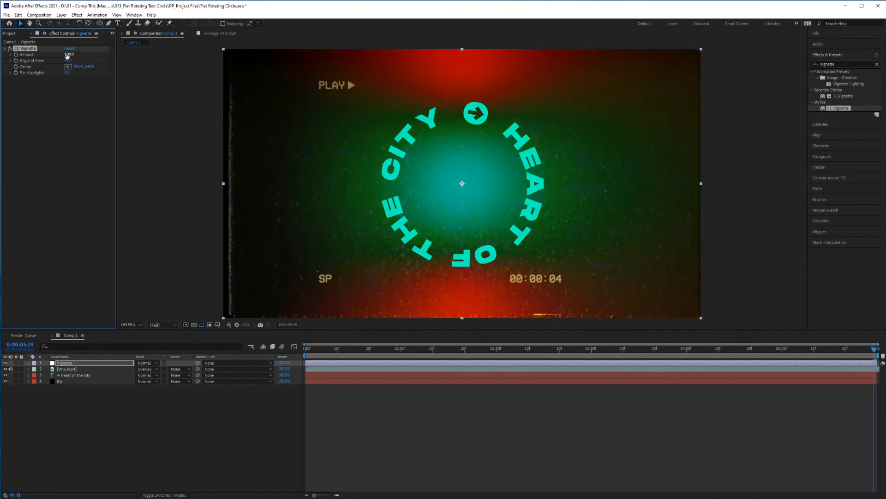
Raise CC Vignette's Amount well above 100 and lower its Angle of View to soften the edge darkening, then deselect the layer.
drag(69, 54, 222, 62)
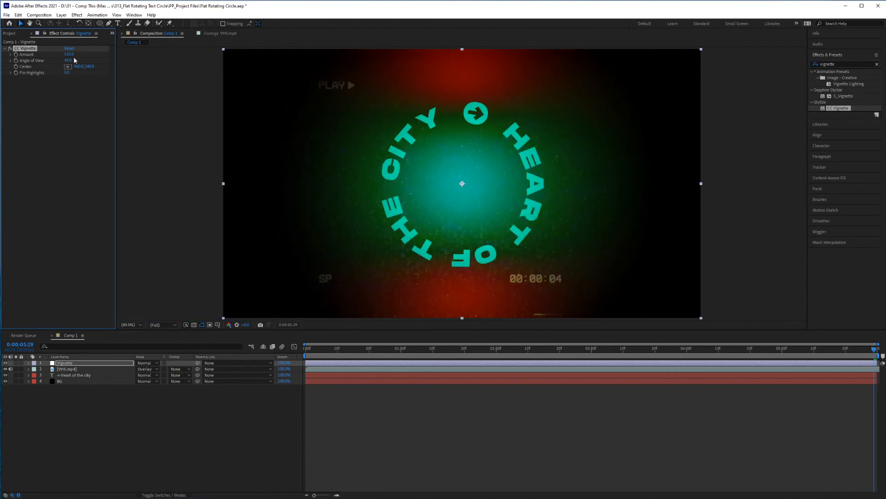
drag(68, 60, 1, 64)
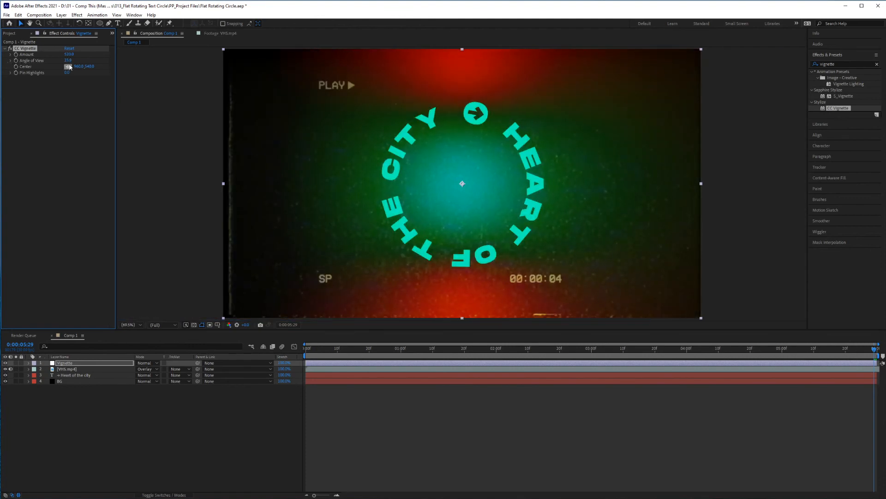
click(173, 458)
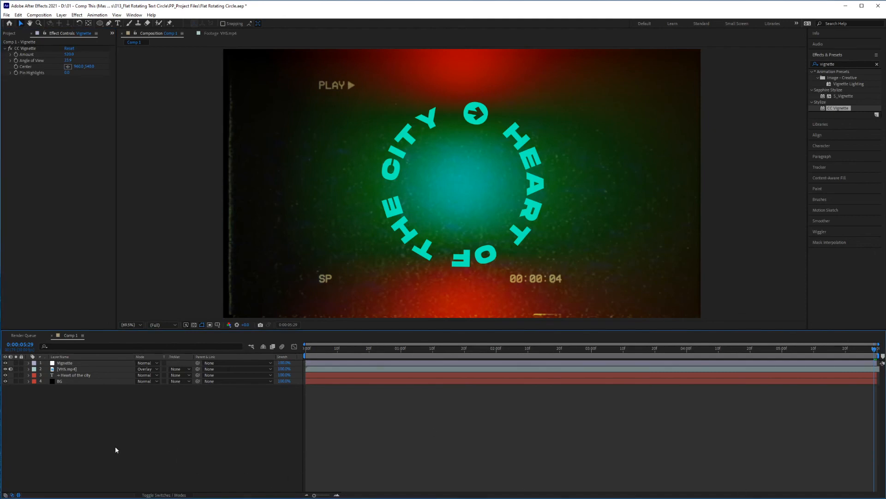
Create a full-frame solid layer on top of the composition in neutral gray with 50% brightness (#808080).
click(62, 14)
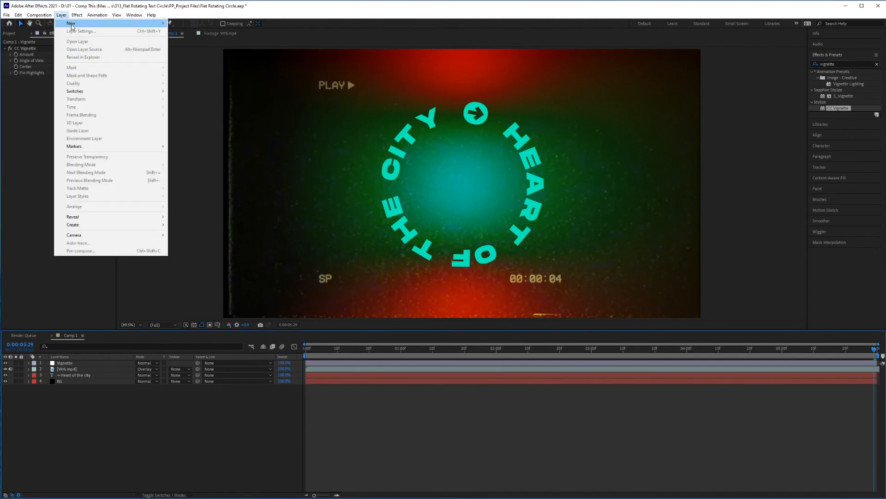
mouse_move(74, 23)
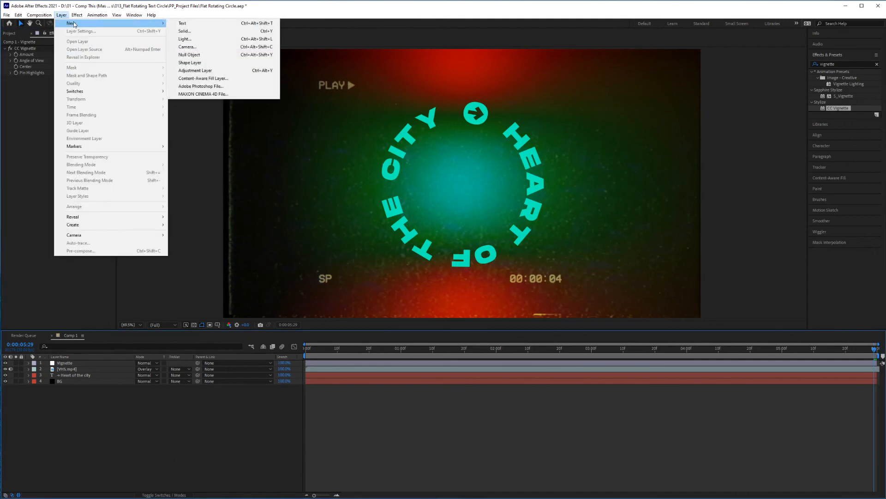
click(197, 33)
click(614, 297)
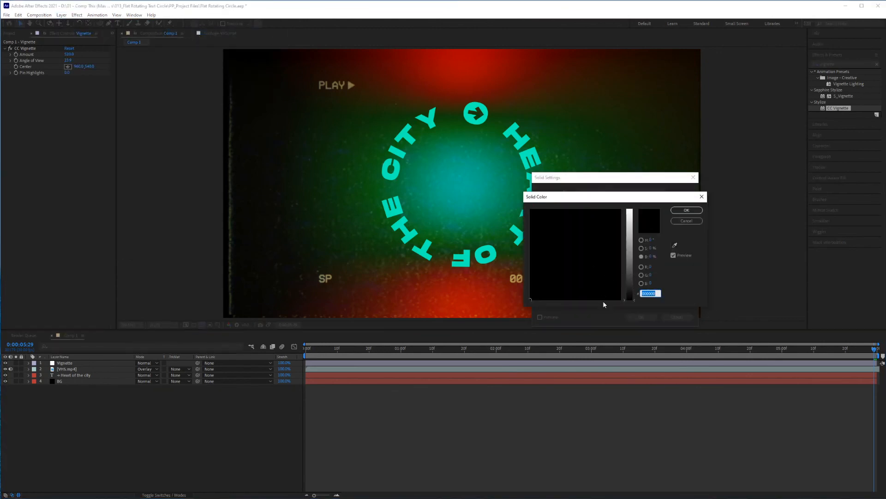
click(556, 277)
drag(556, 277, 494, 321)
click(650, 256)
text(50)
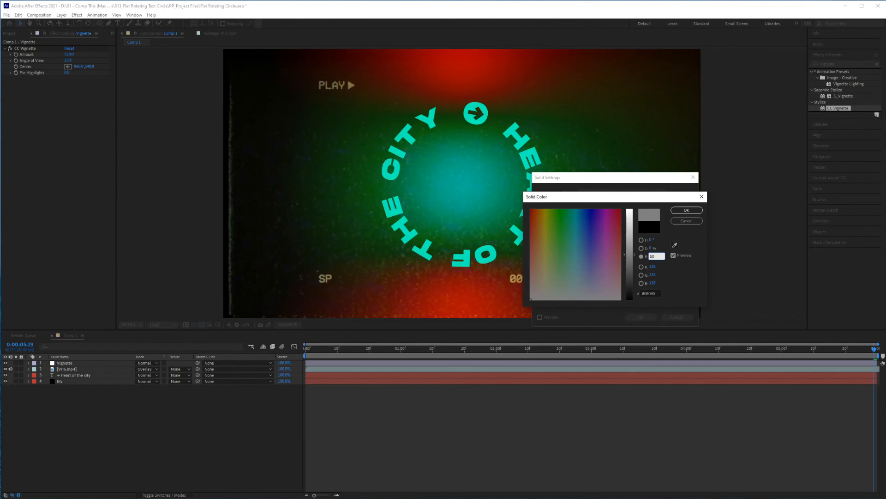
key(Return)
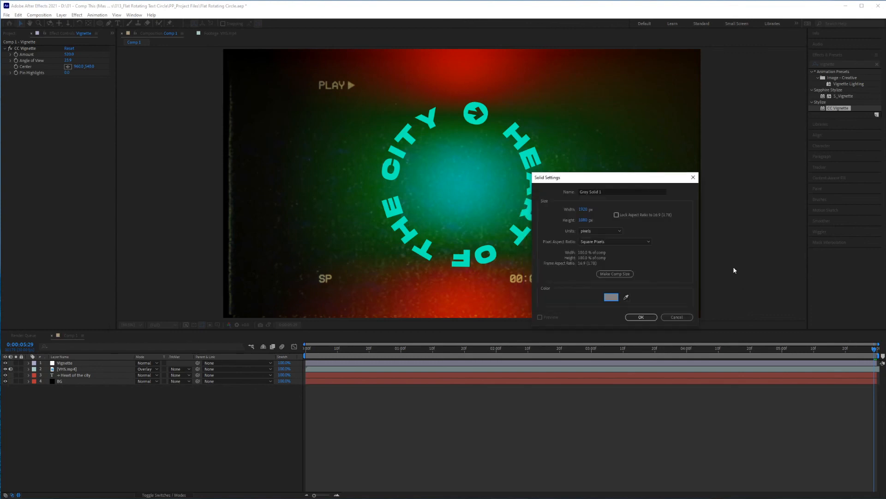
click(641, 318)
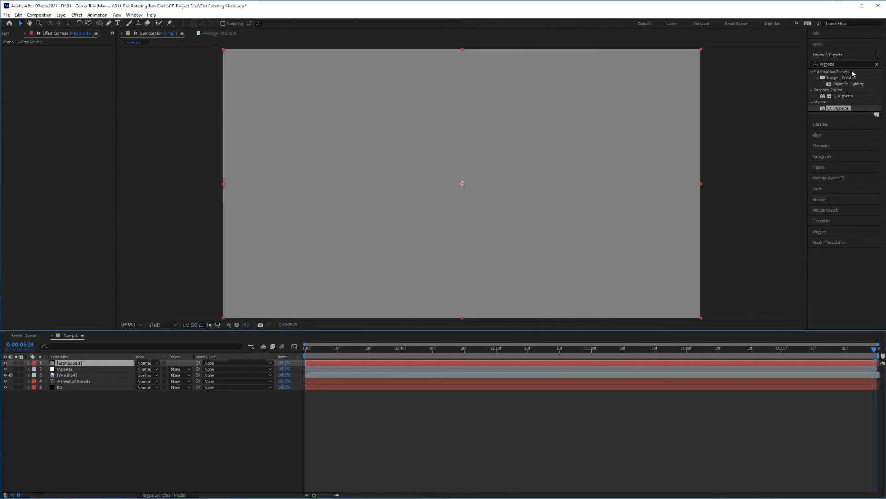
Apply Add Grain to the gray solid with the Kodak Vision 800T (5289) preset and Final Output viewing mode.
click(850, 64)
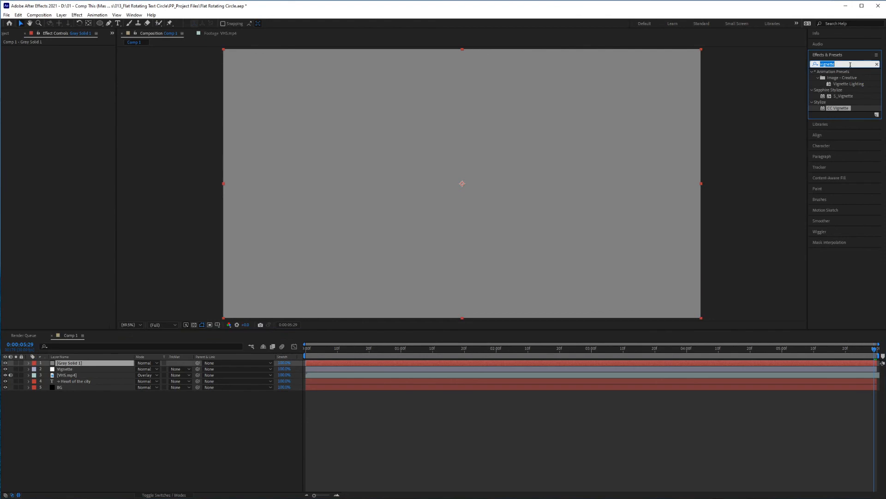
text(grain)
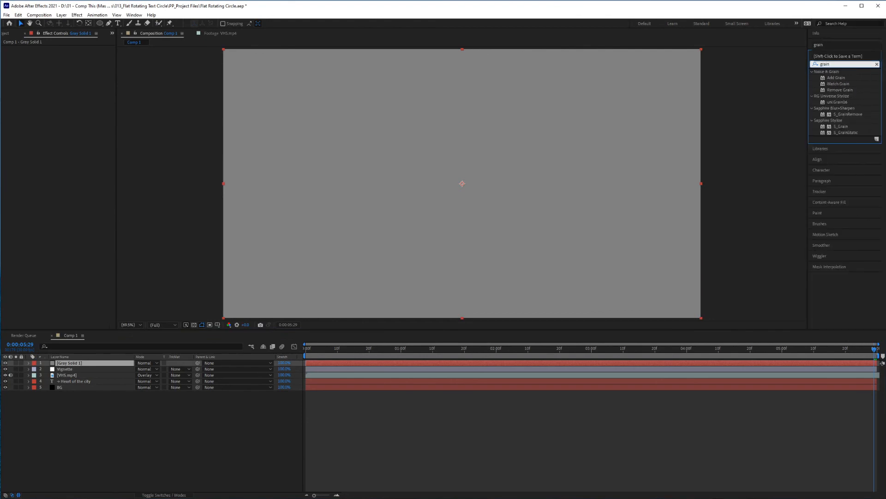
double_click(837, 78)
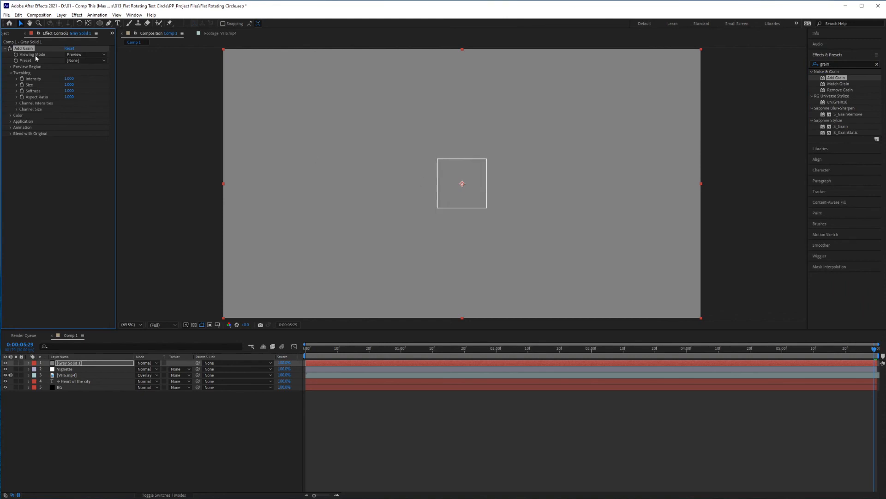
click(103, 61)
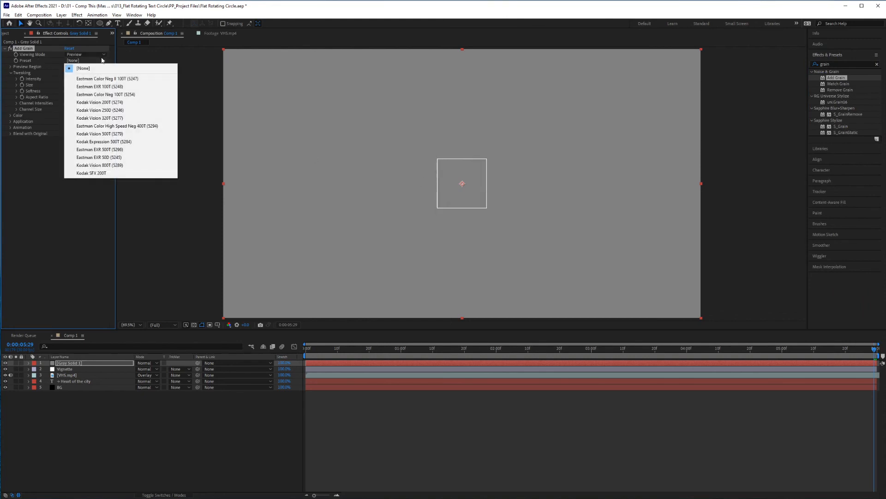
click(108, 165)
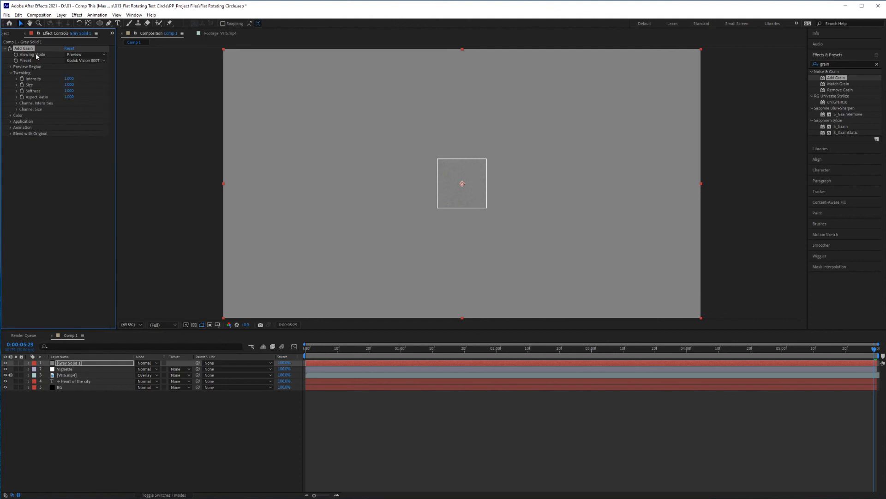
click(75, 55)
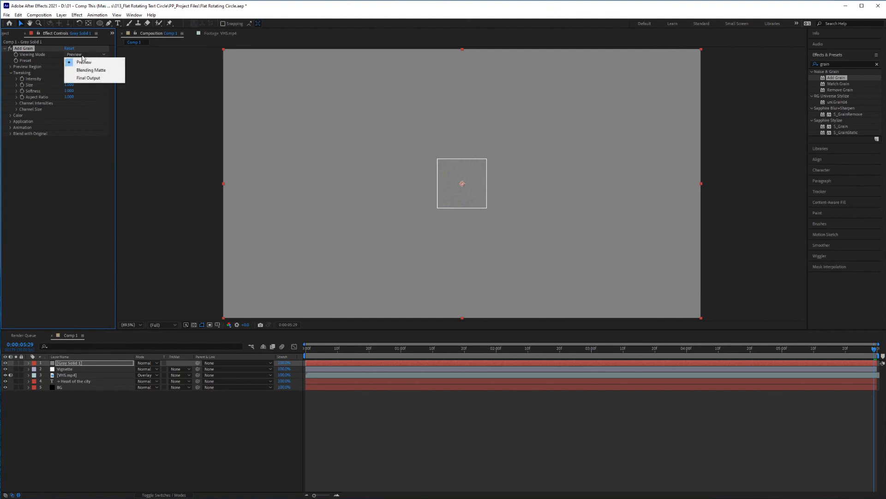
click(88, 78)
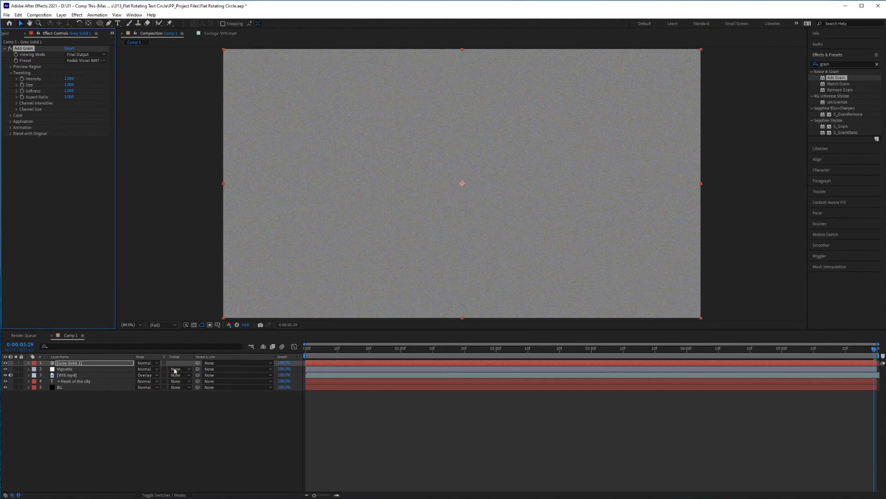
Set the gray solid's blending mode to Hard Light and play back the composition.
click(151, 368)
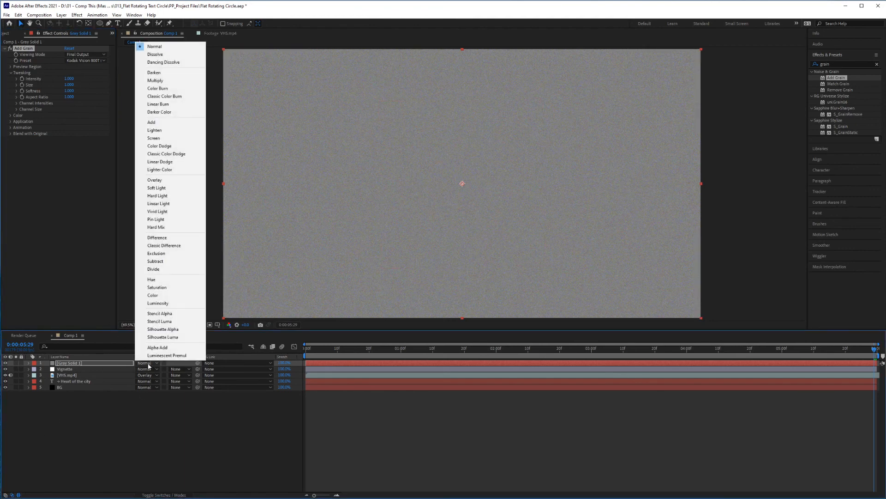
click(177, 196)
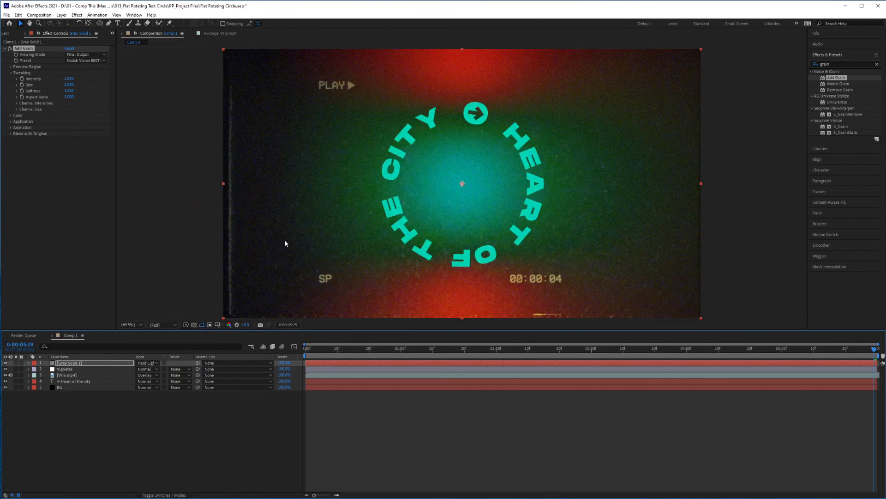
key(space)
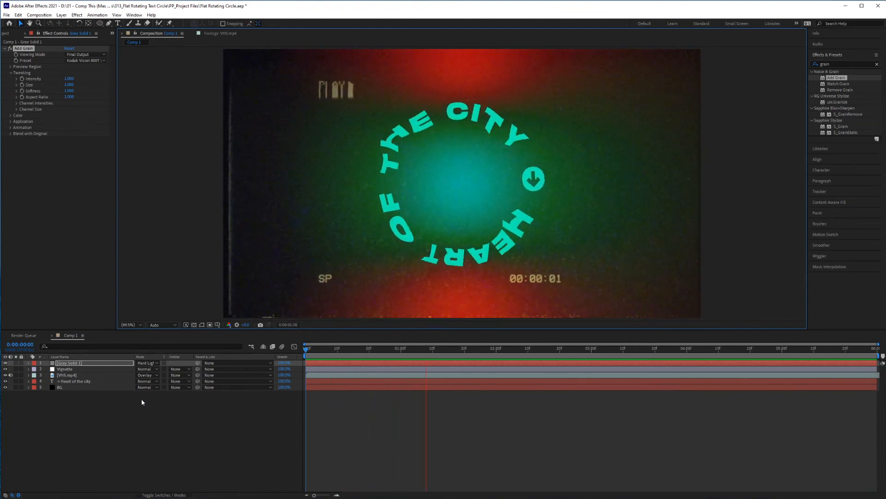